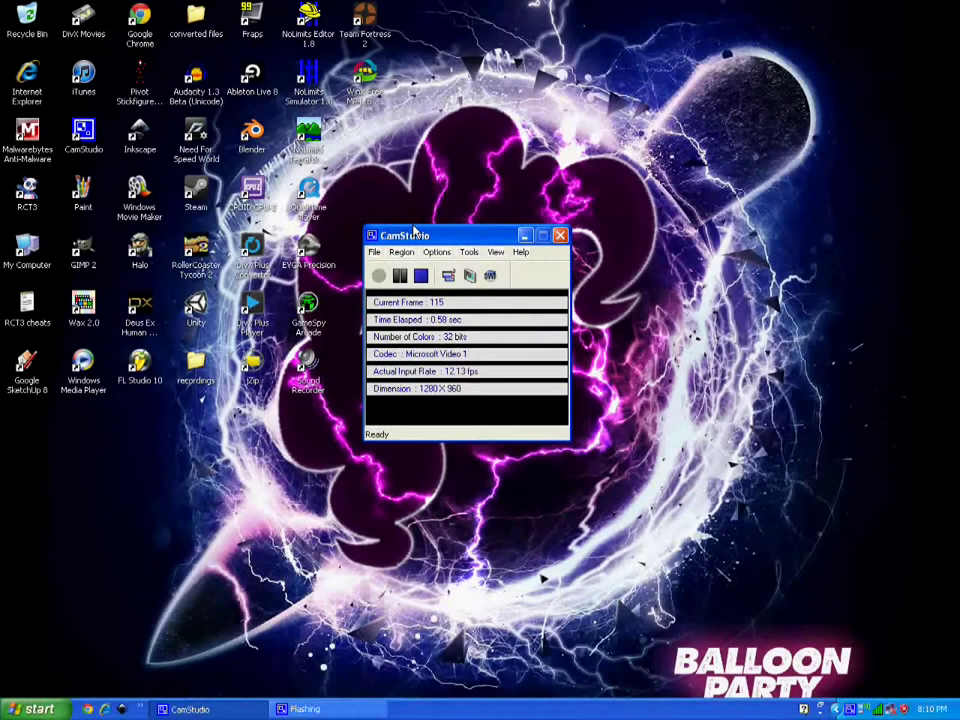
Move the CamStudio window aside and launch NoLimits Simulator 1.8 from its desktop shortcut.
drag(444, 233, 808, 275)
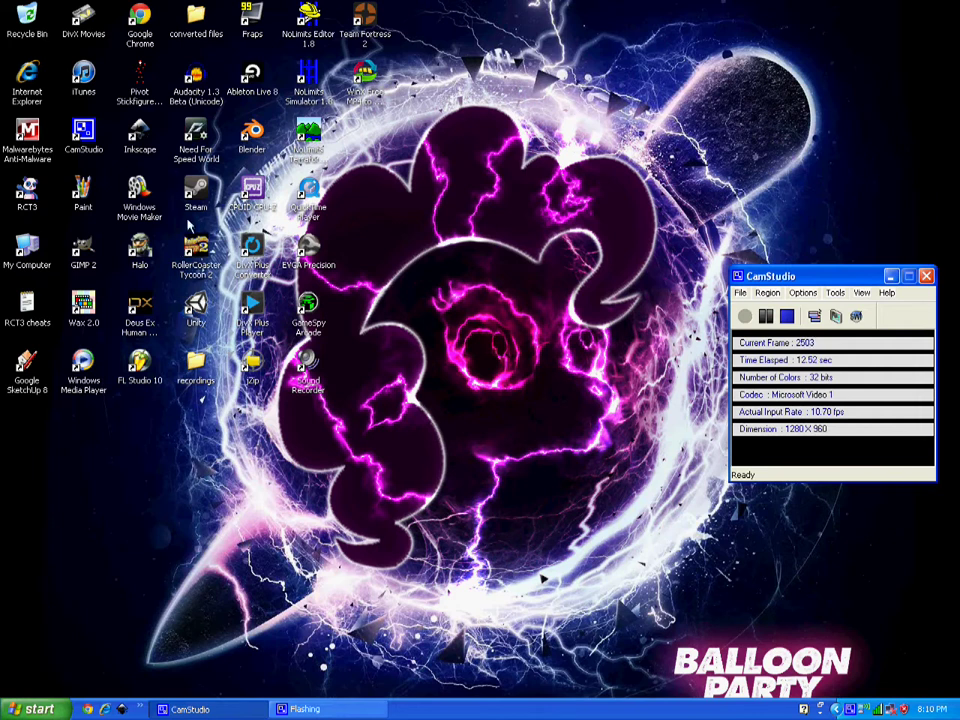
click(306, 78)
click(309, 79)
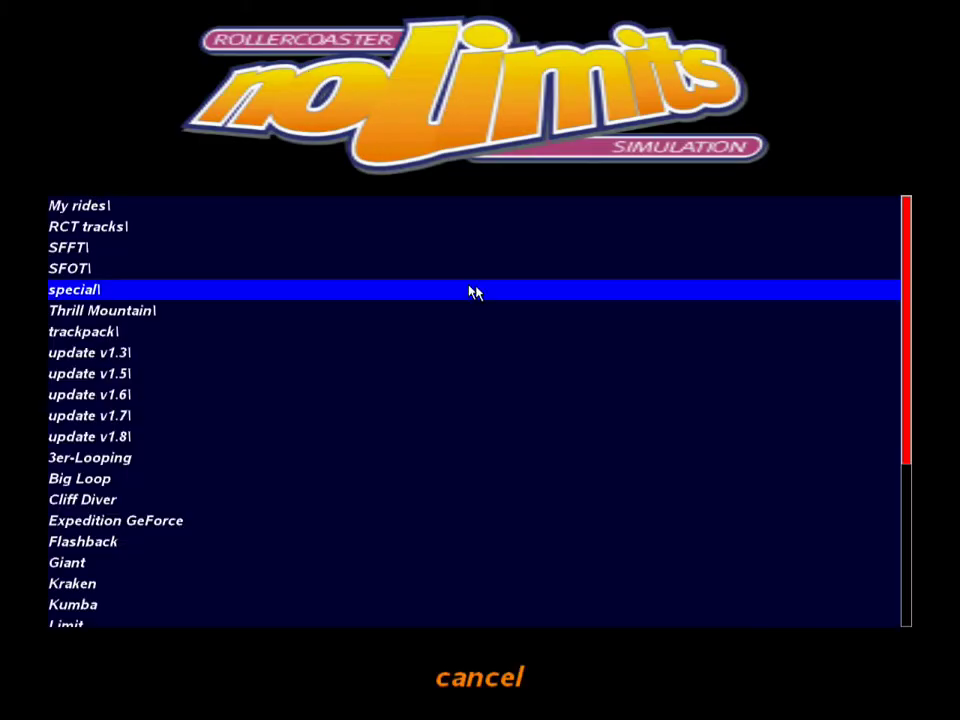
Browse the track folders from trackpack into Thrill Mountain and load the GoldRush 1848 coaster.
double_click(111, 330)
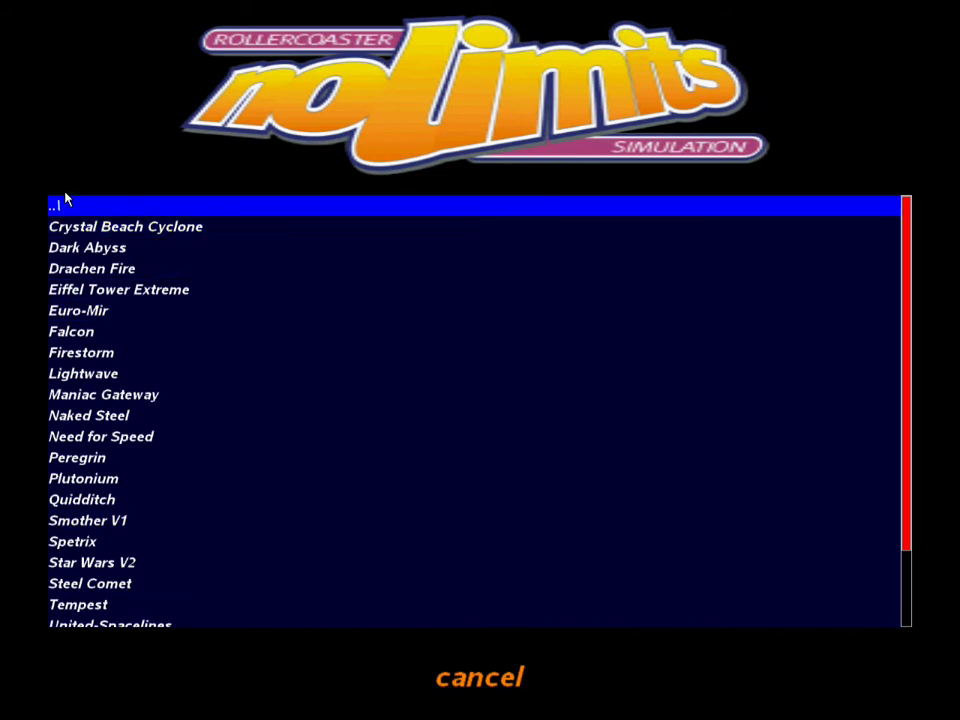
double_click(113, 207)
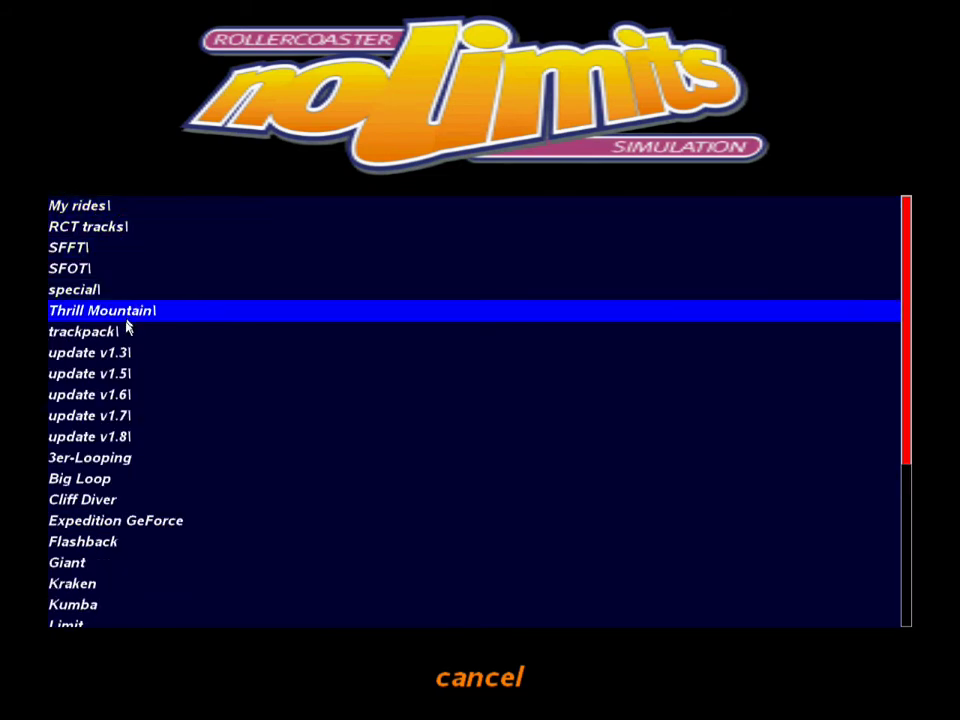
double_click(127, 330)
double_click(88, 204)
double_click(129, 311)
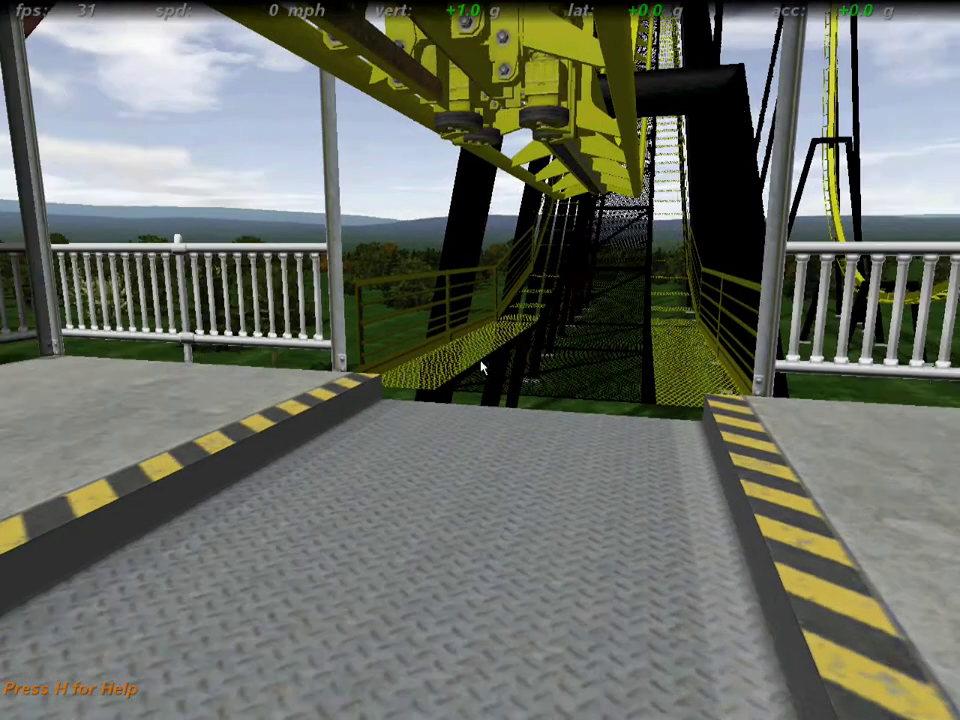
Fly the camera up over the GoldRush layout and page through the three help screens.
key(Up)
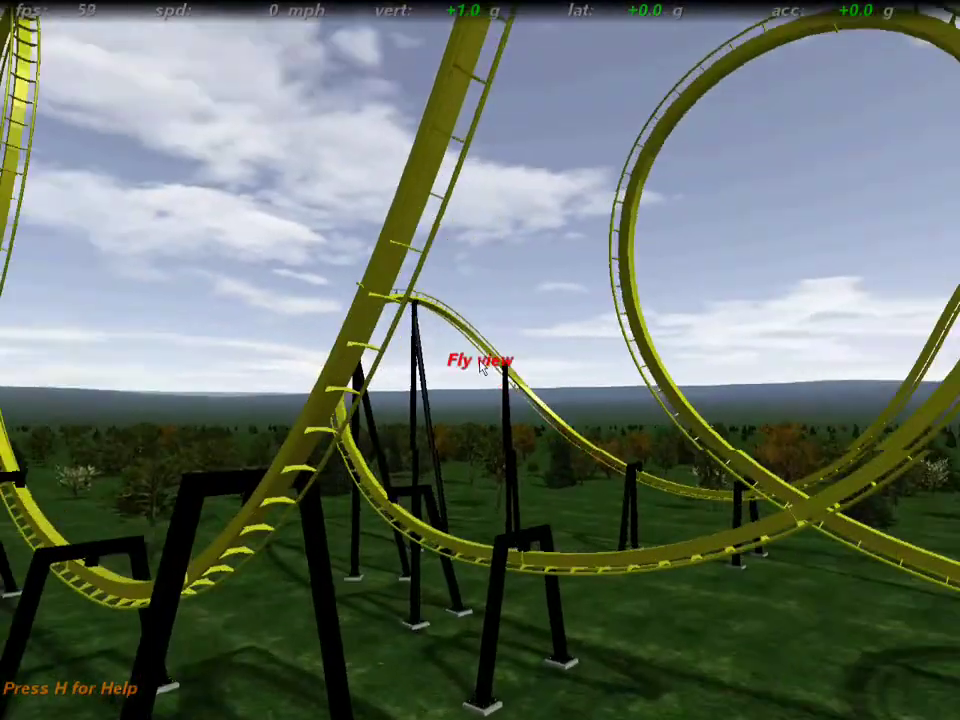
key(Down)
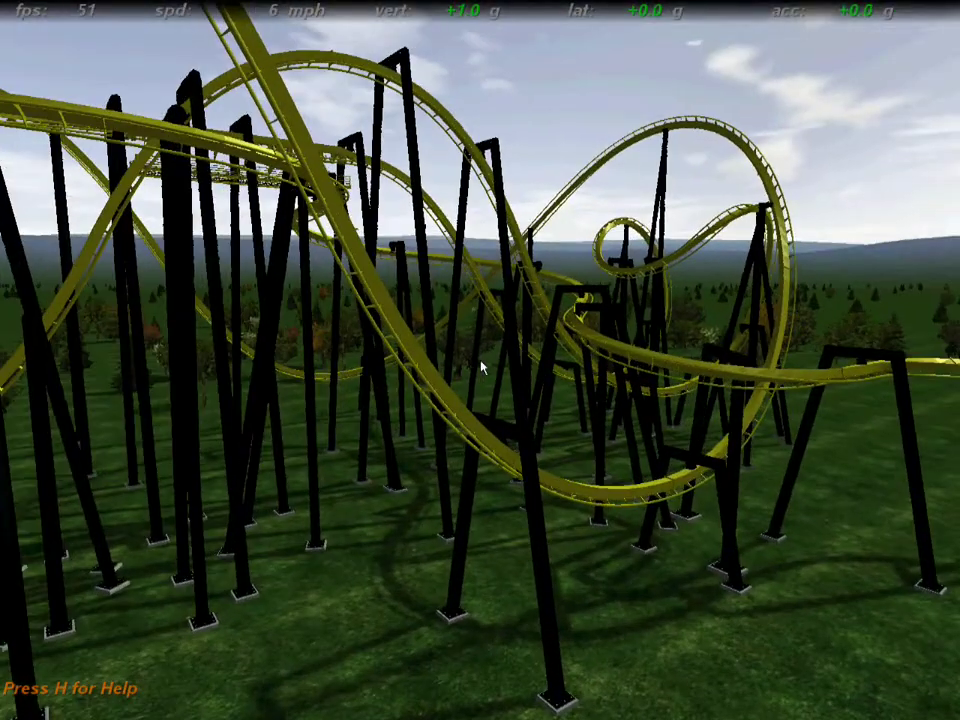
key(h)
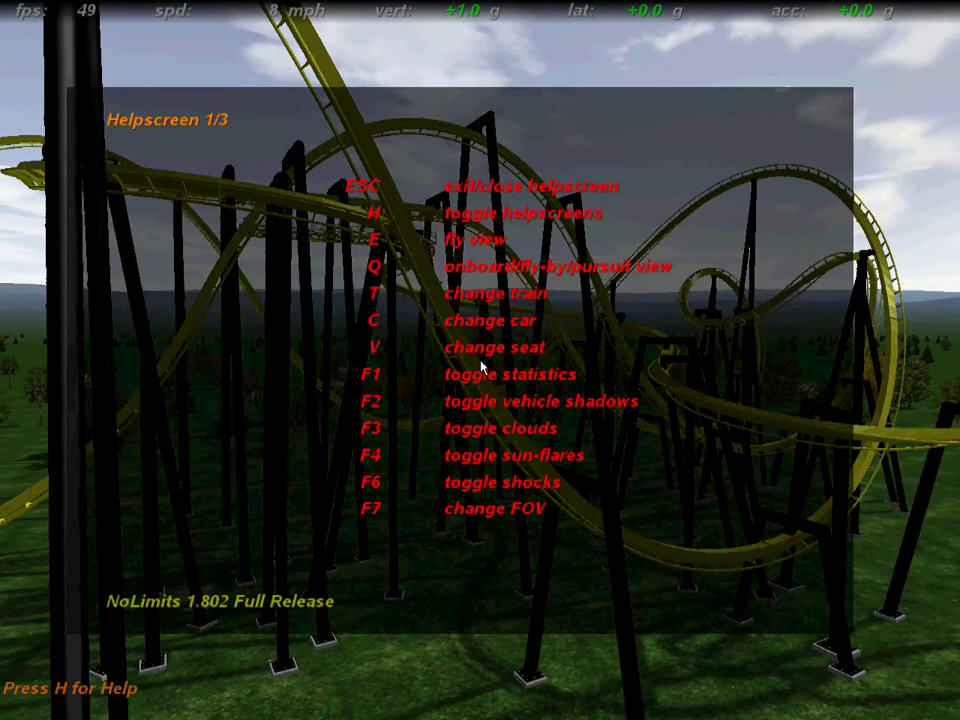
key(h)
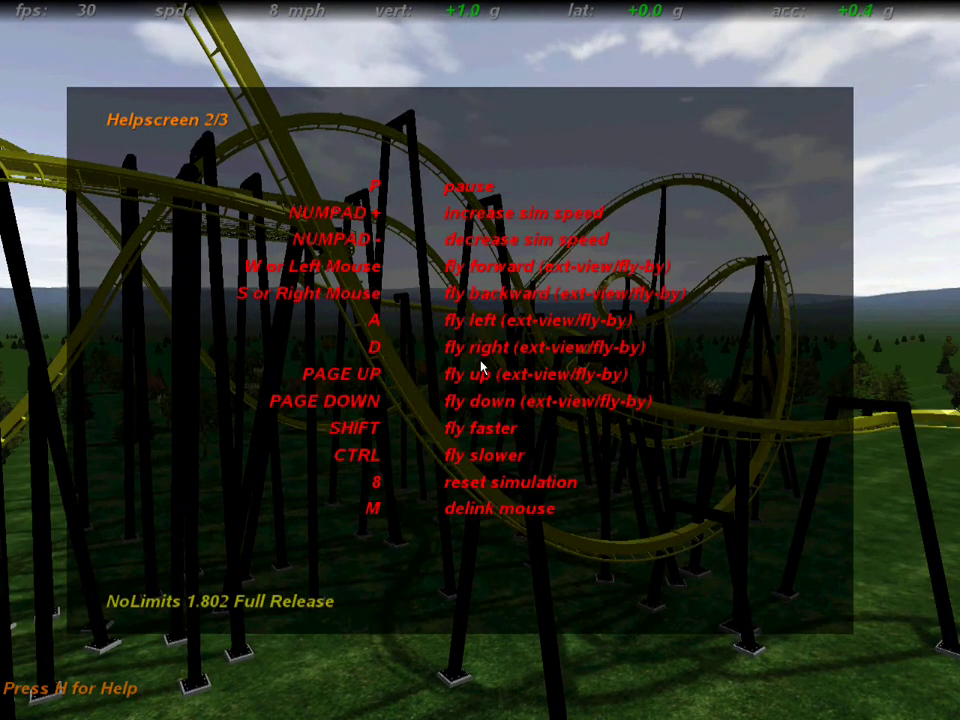
key(h)
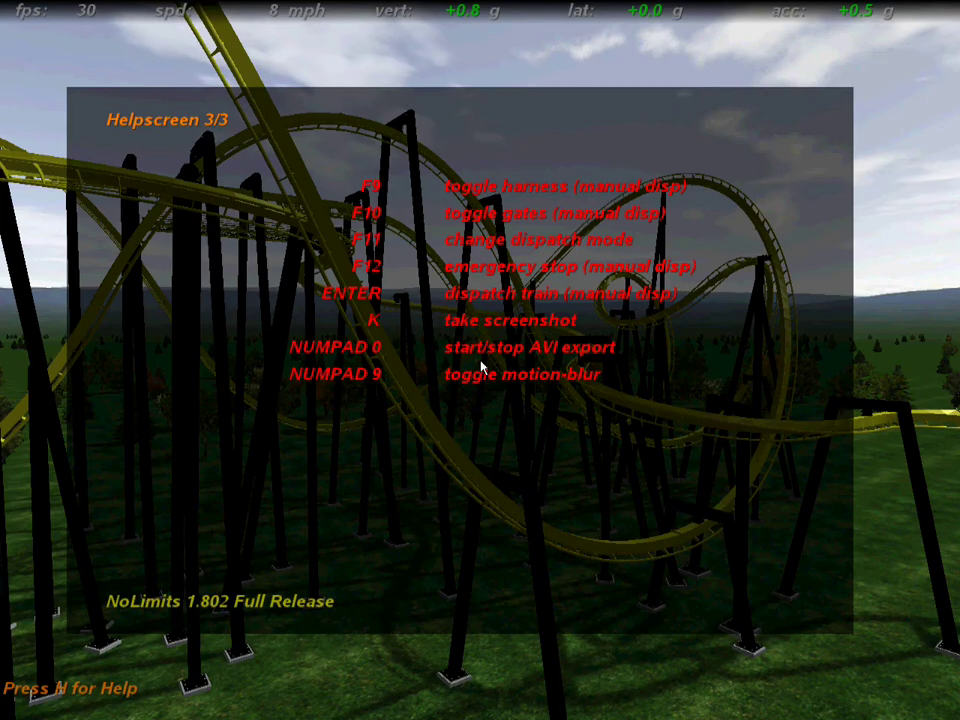
key(h)
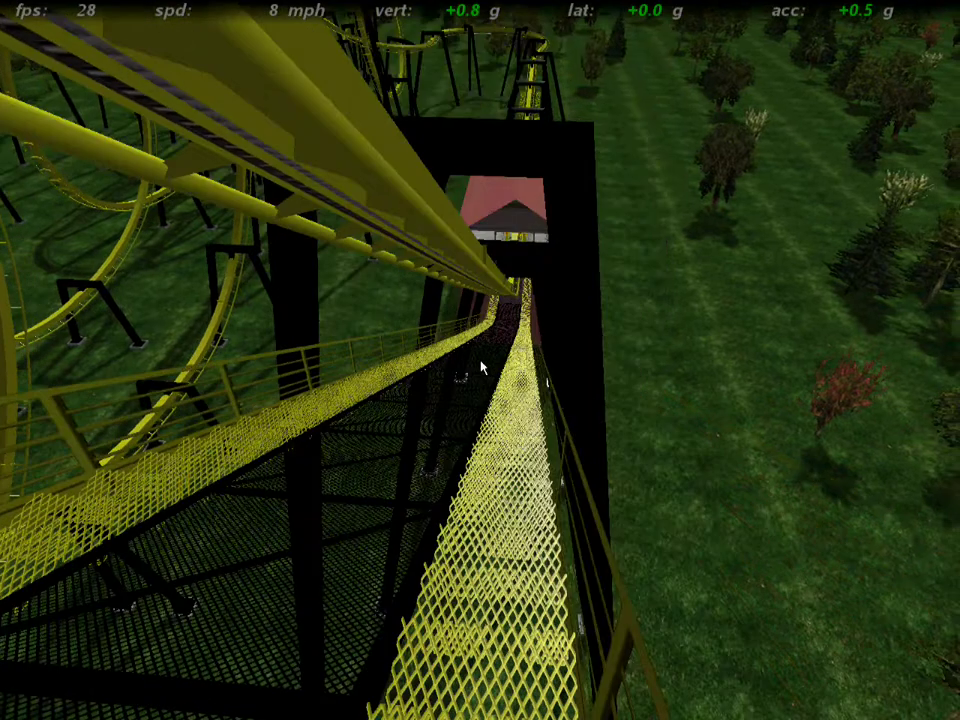
Ride at 200% time scale, return to 100%, then quit NoLimits from the main menu.
key(plus)
key(plus)
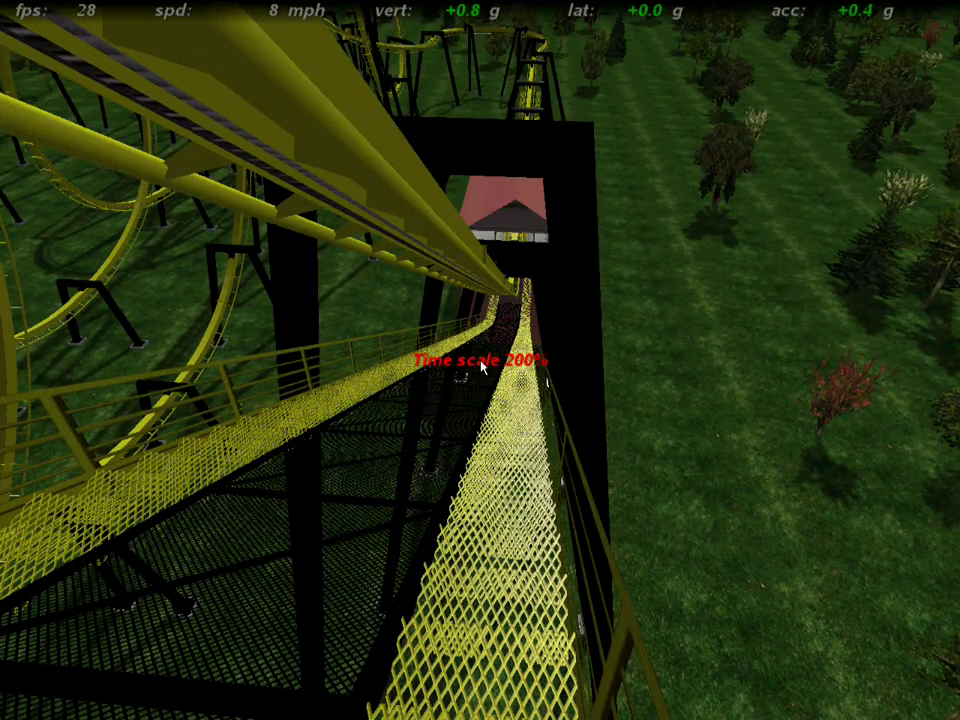
key(plus)
key(plus)
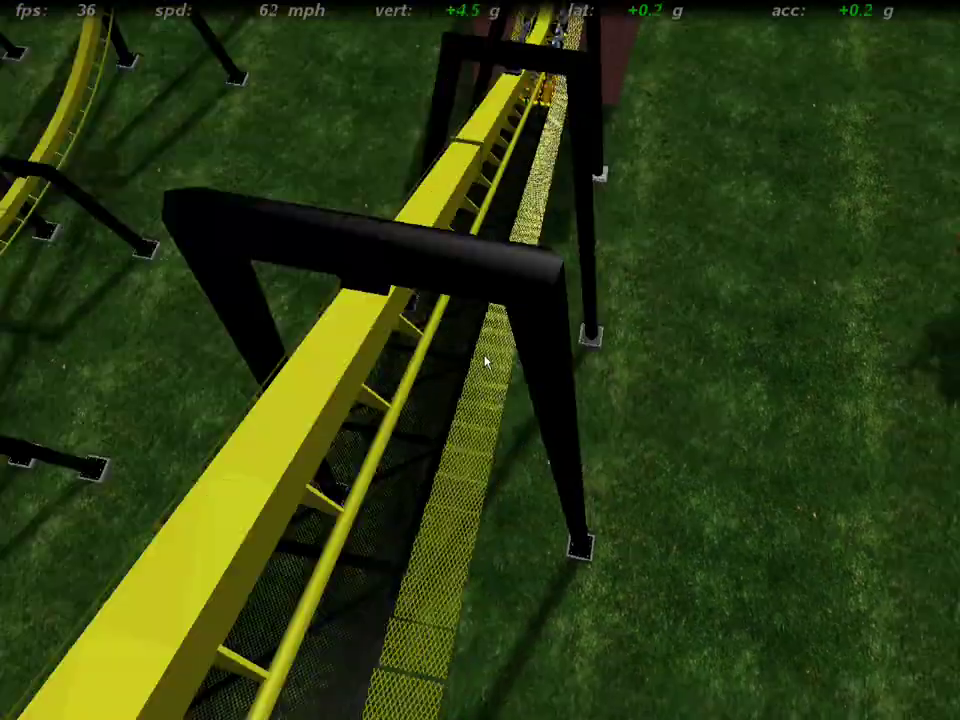
key(t)
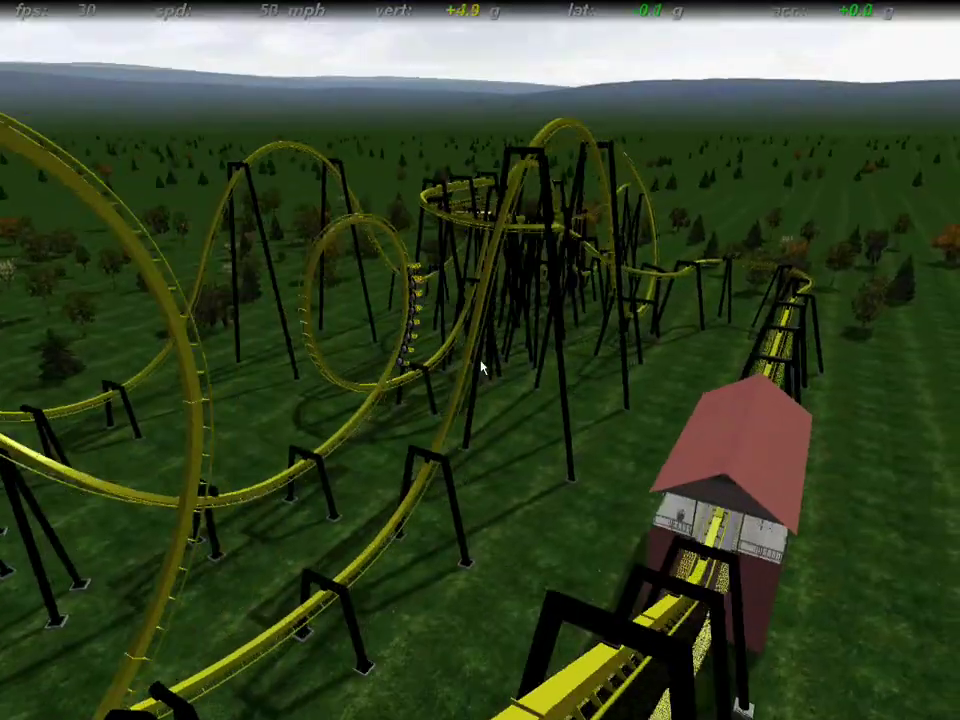
key(Escape)
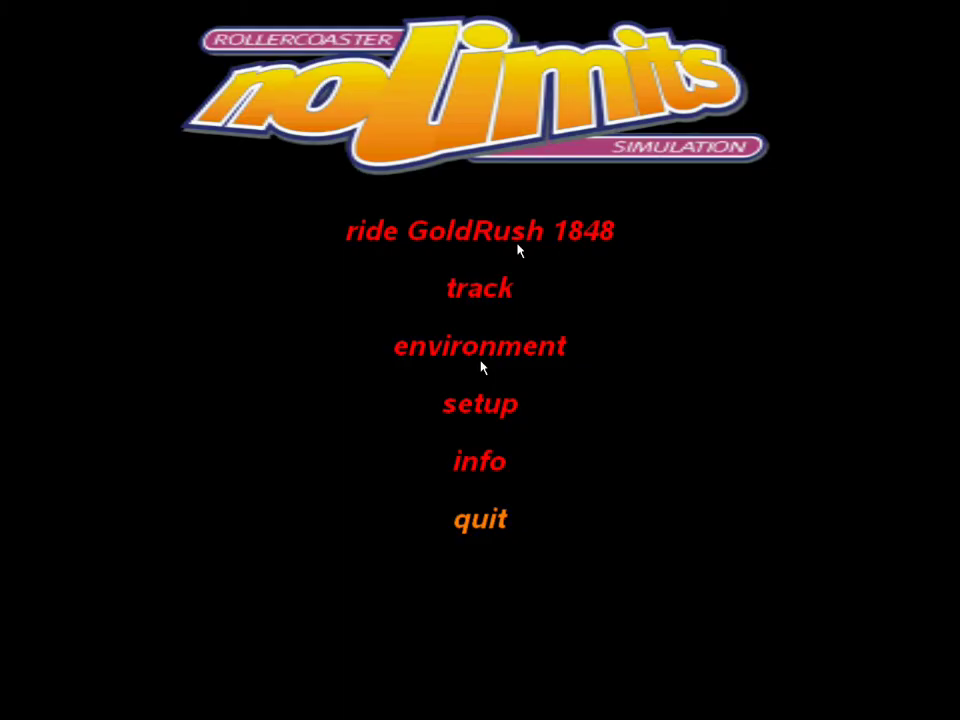
click(470, 518)
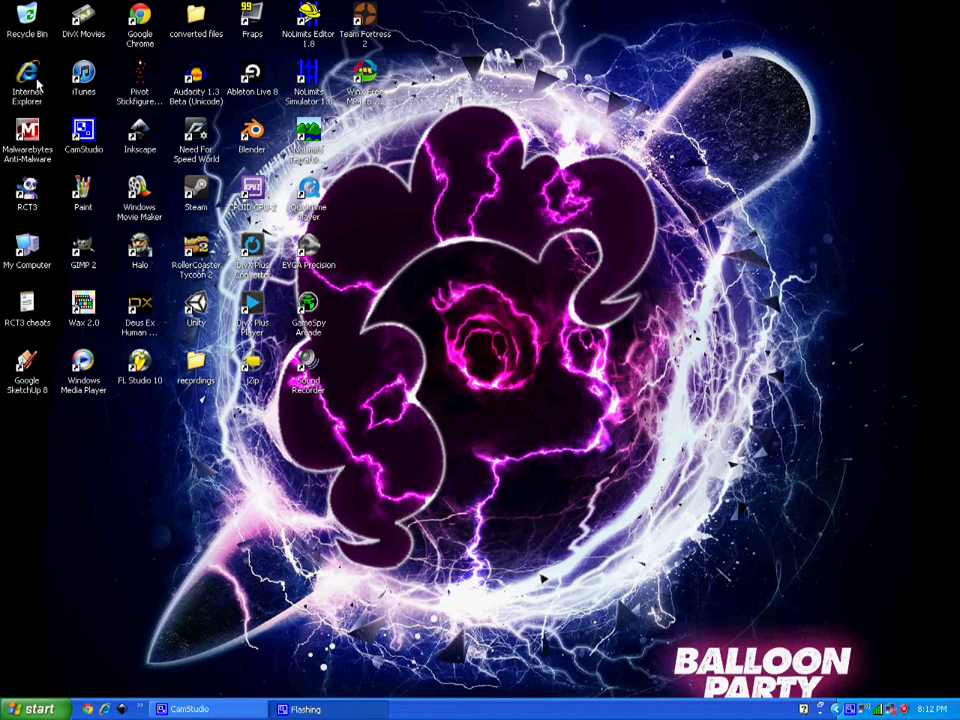
Check the screenshots folder under C:\Program Files\NoLimits Coasters v1.8.
double_click(27, 250)
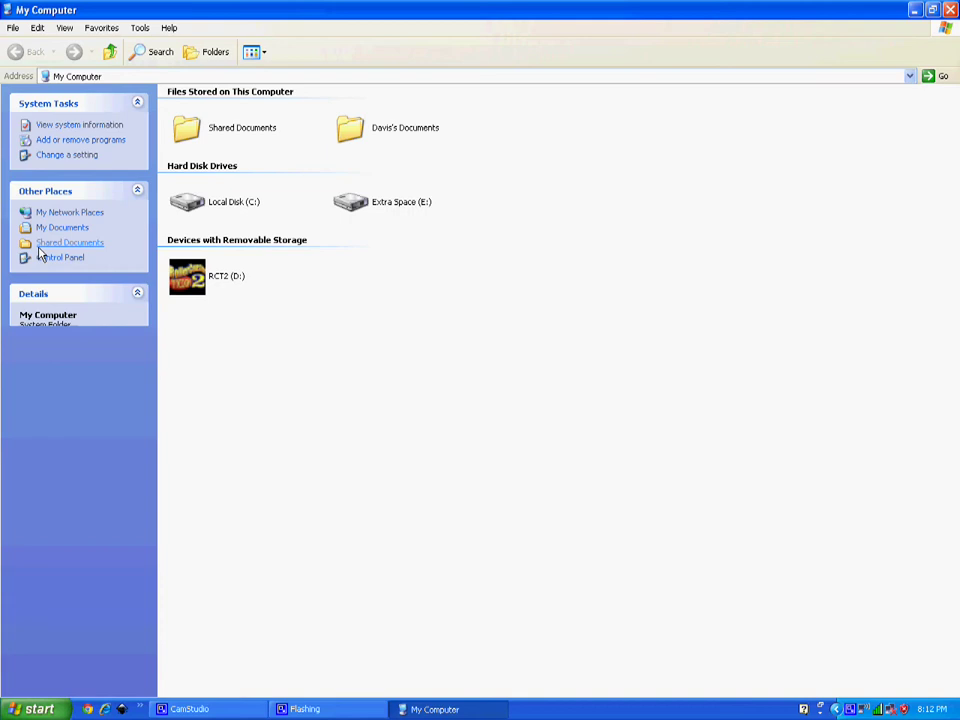
double_click(215, 205)
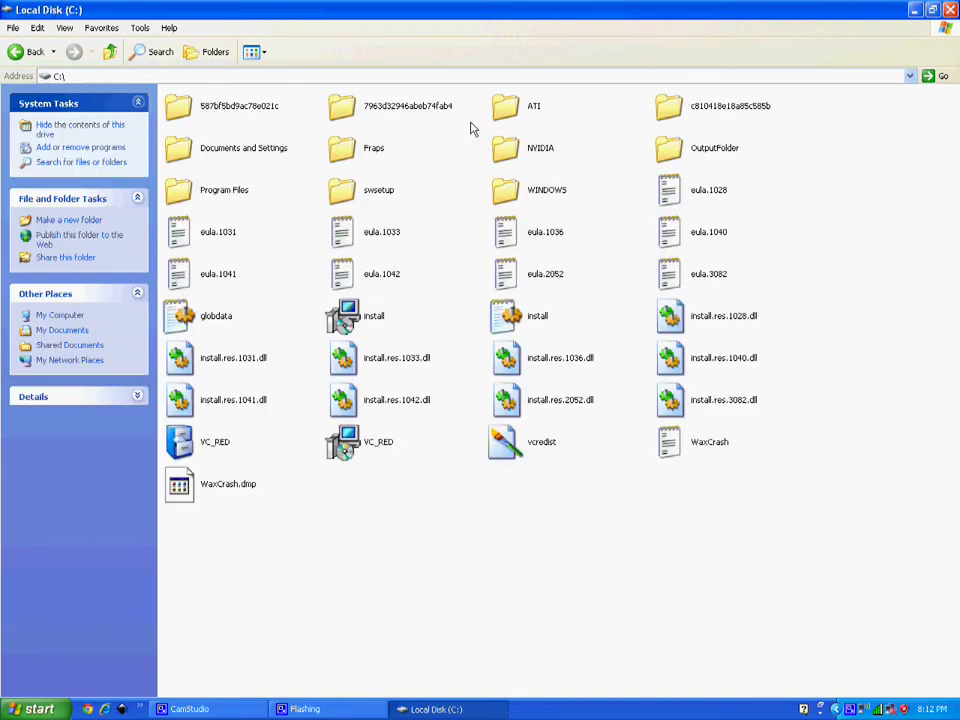
double_click(216, 193)
scroll(593, 514, down, 3)
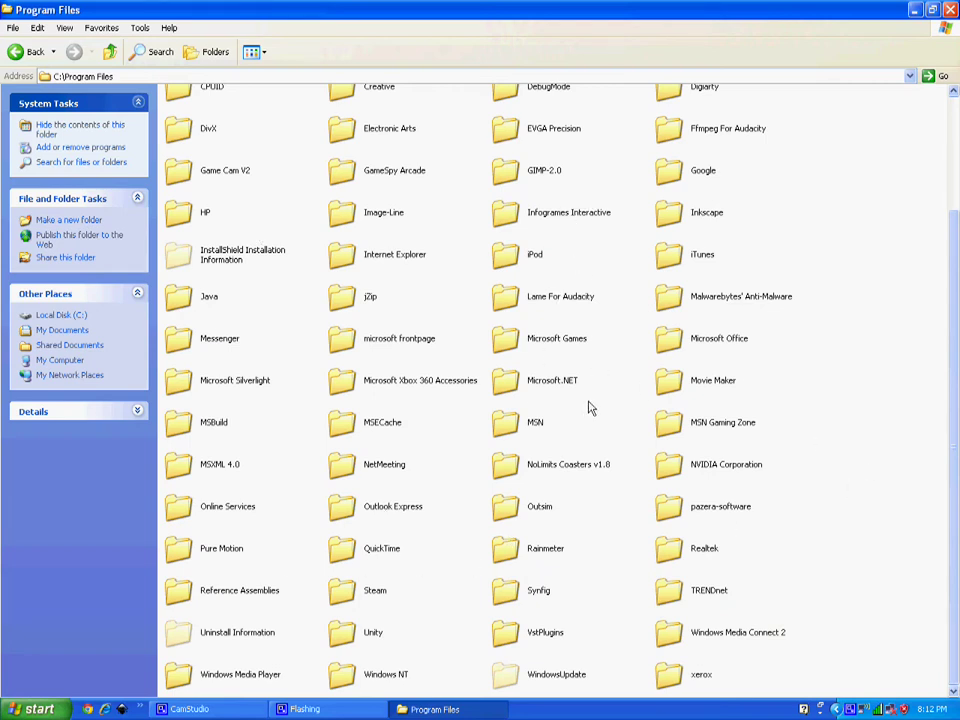
double_click(560, 464)
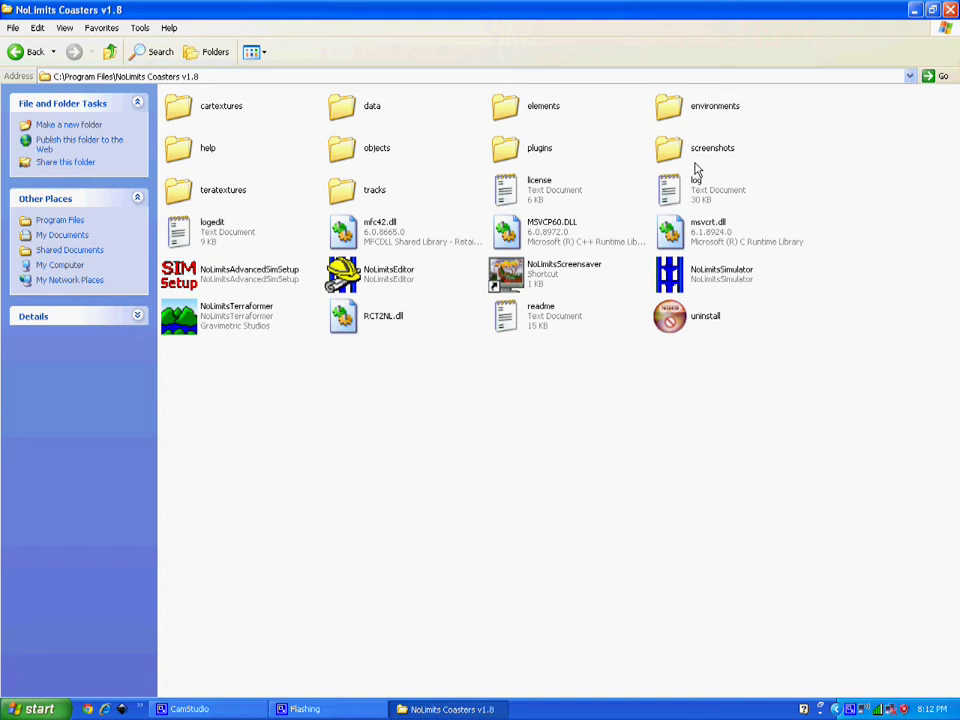
double_click(694, 156)
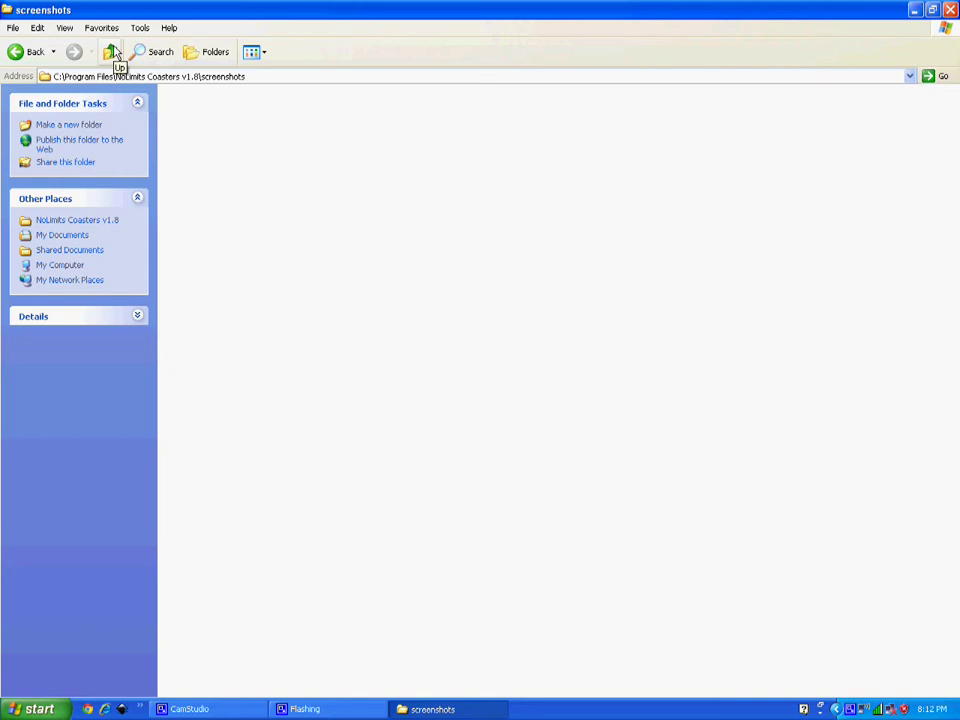
Go up to My Computer and open E:\Recordings\No Limits Recordings.
click(112, 52)
click(112, 52)
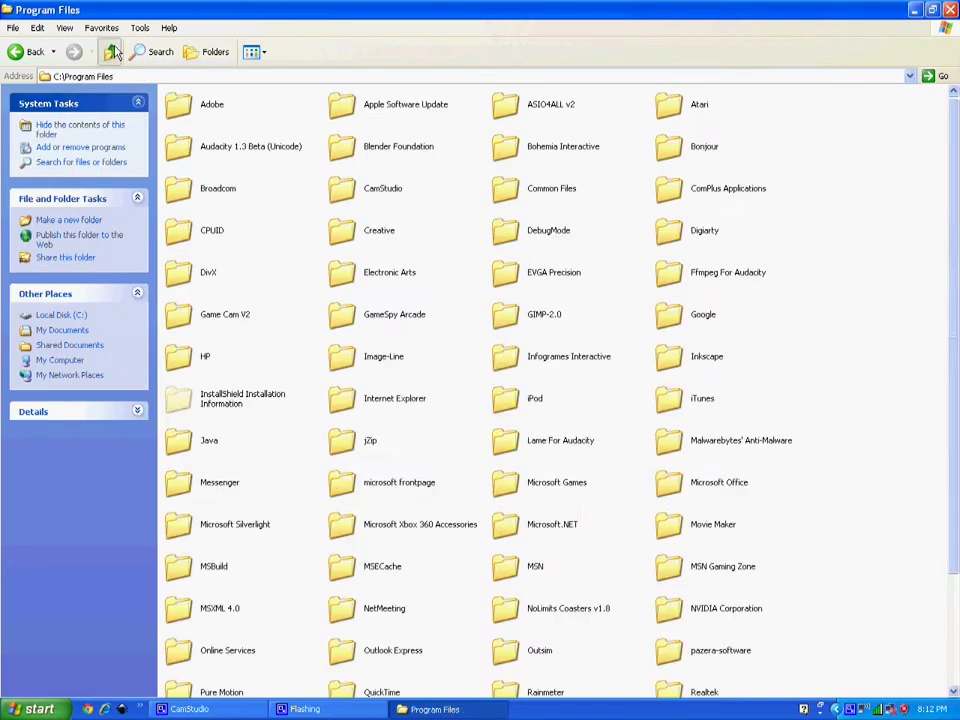
click(112, 52)
click(112, 52)
double_click(366, 212)
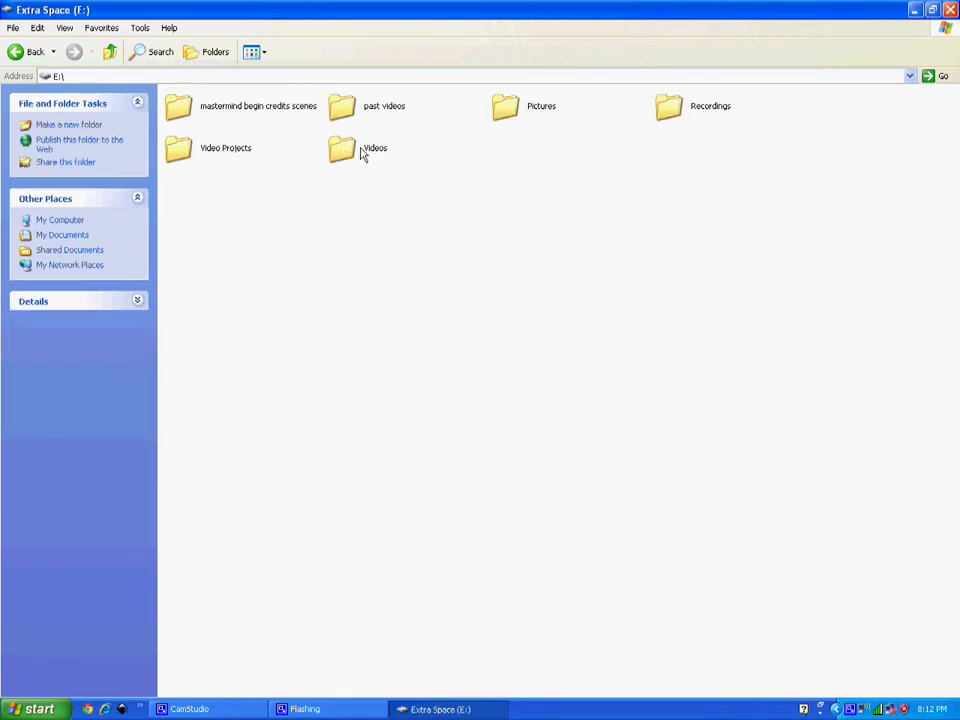
double_click(680, 113)
double_click(345, 112)
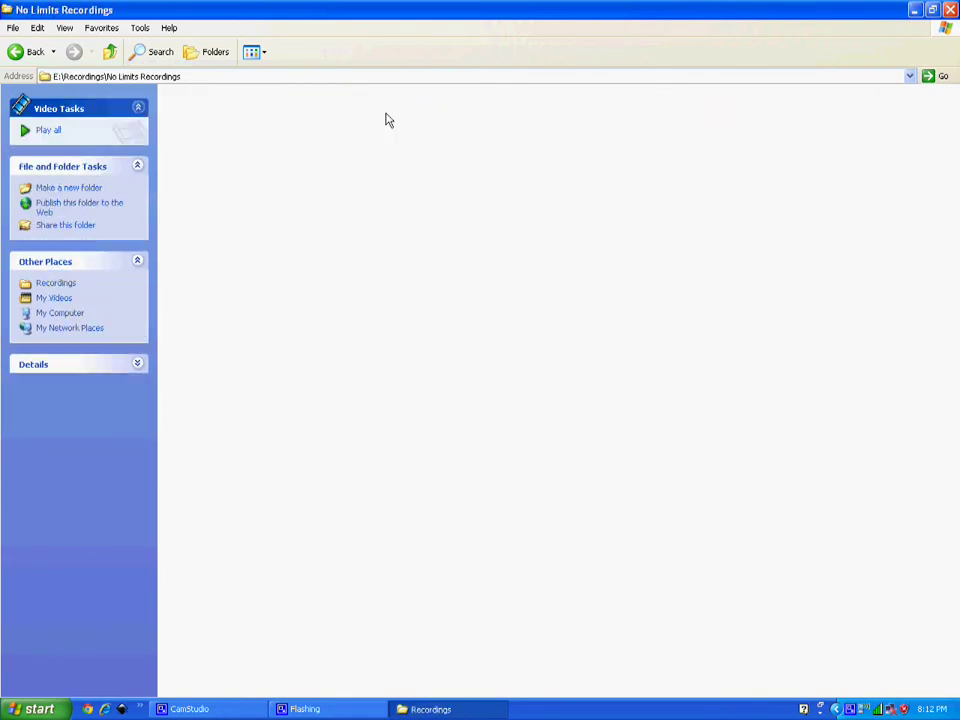
View the GoldRush AVI's Properties summary showing 1280×960 uncompressed video.
right_click(225, 110)
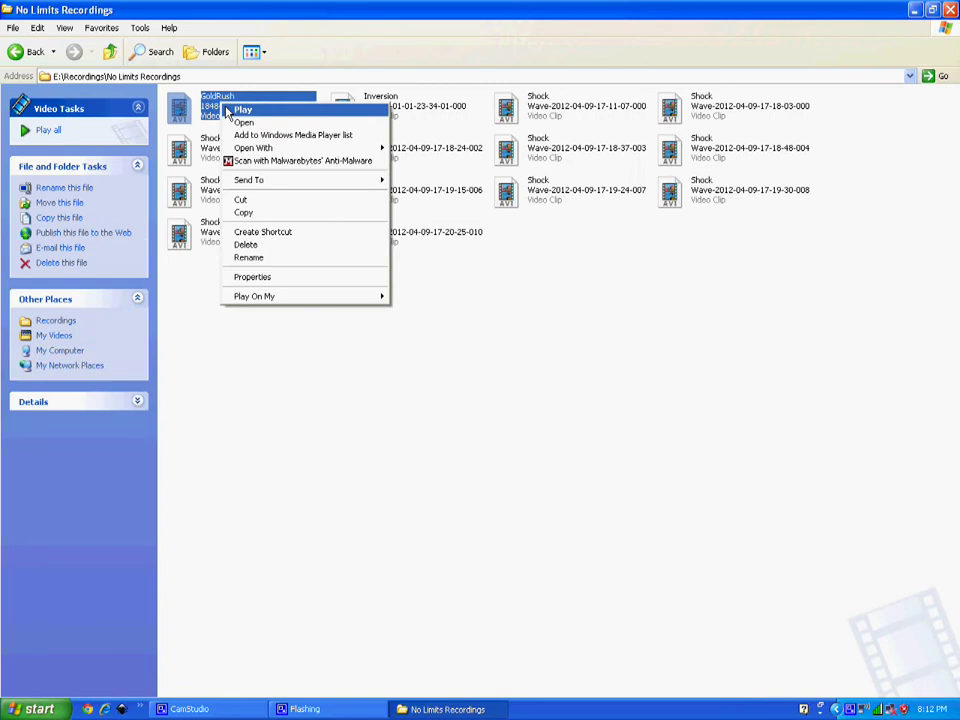
click(242, 110)
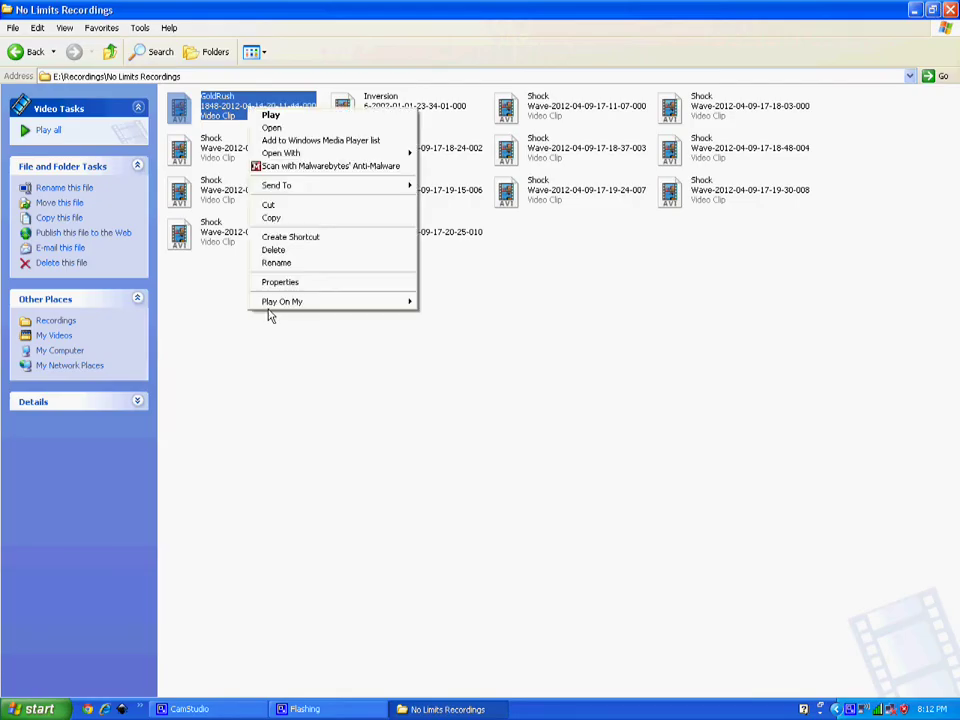
click(275, 283)
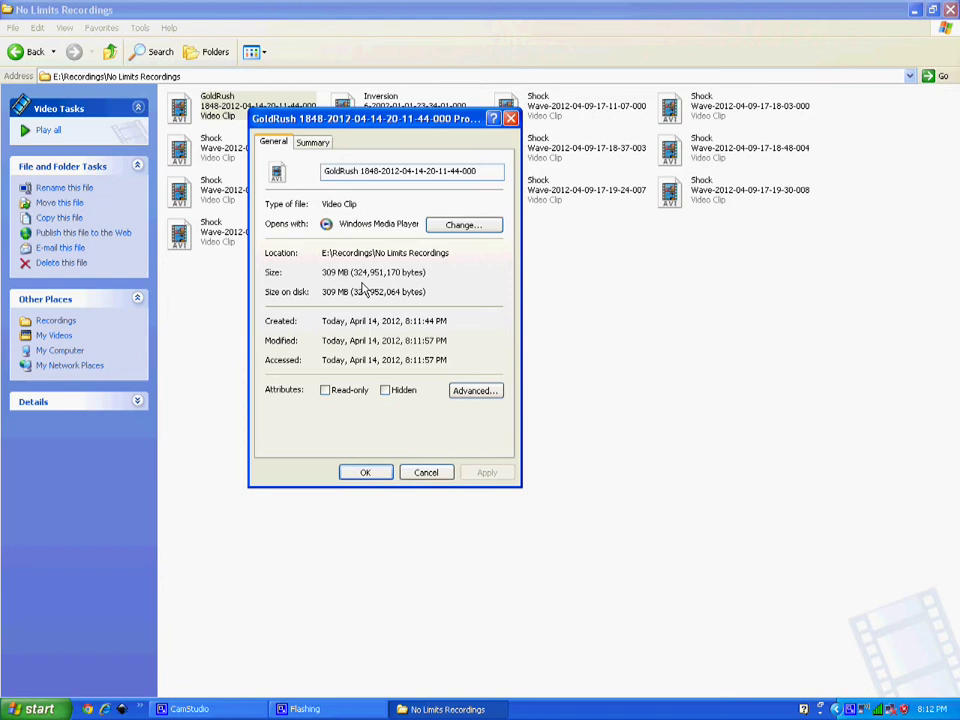
click(318, 143)
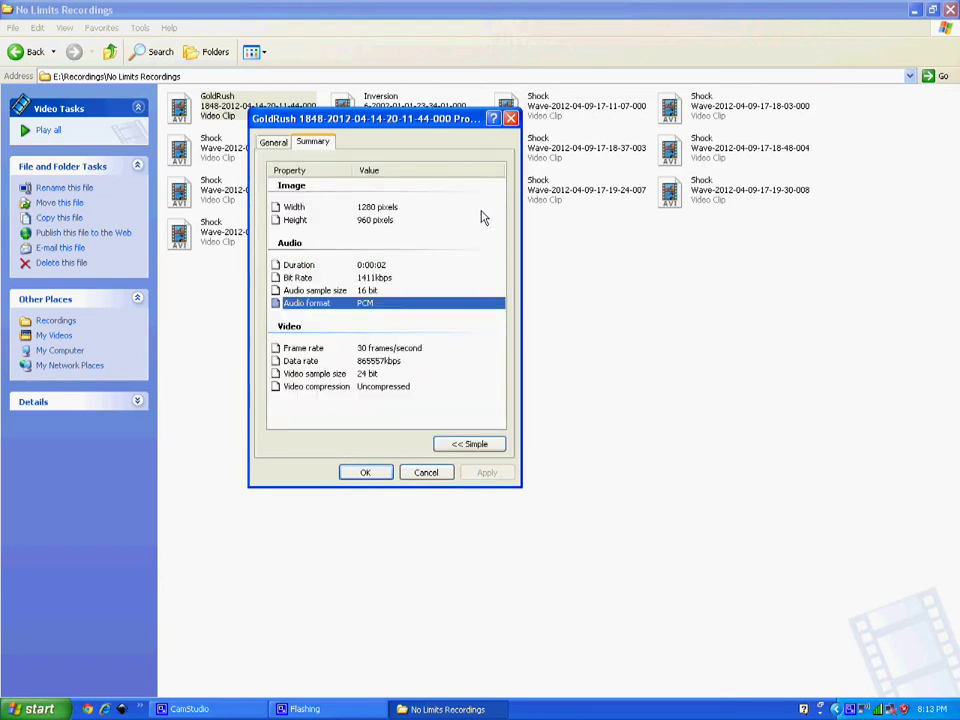
click(509, 121)
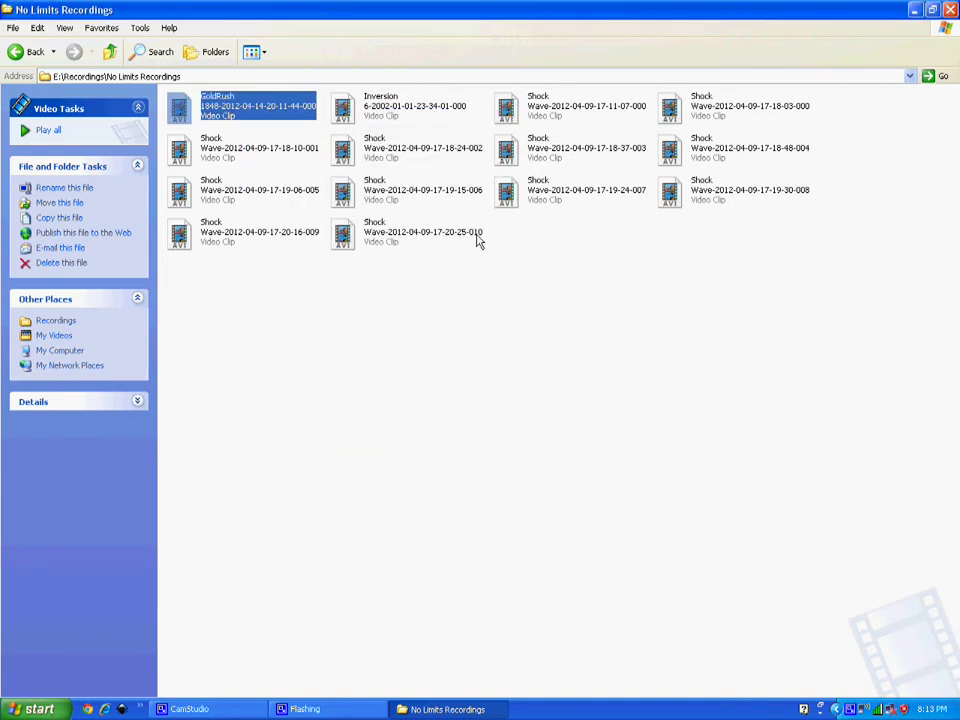
Close the recordings window and launch Windows Movie Maker.
mouse_move(477, 216)
click(950, 9)
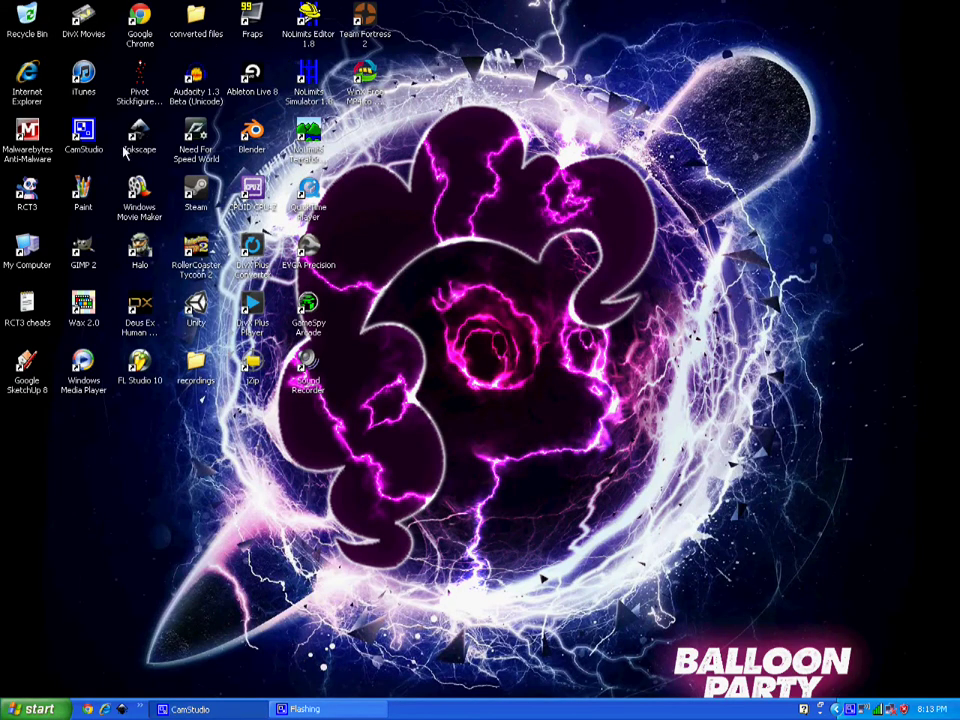
double_click(140, 195)
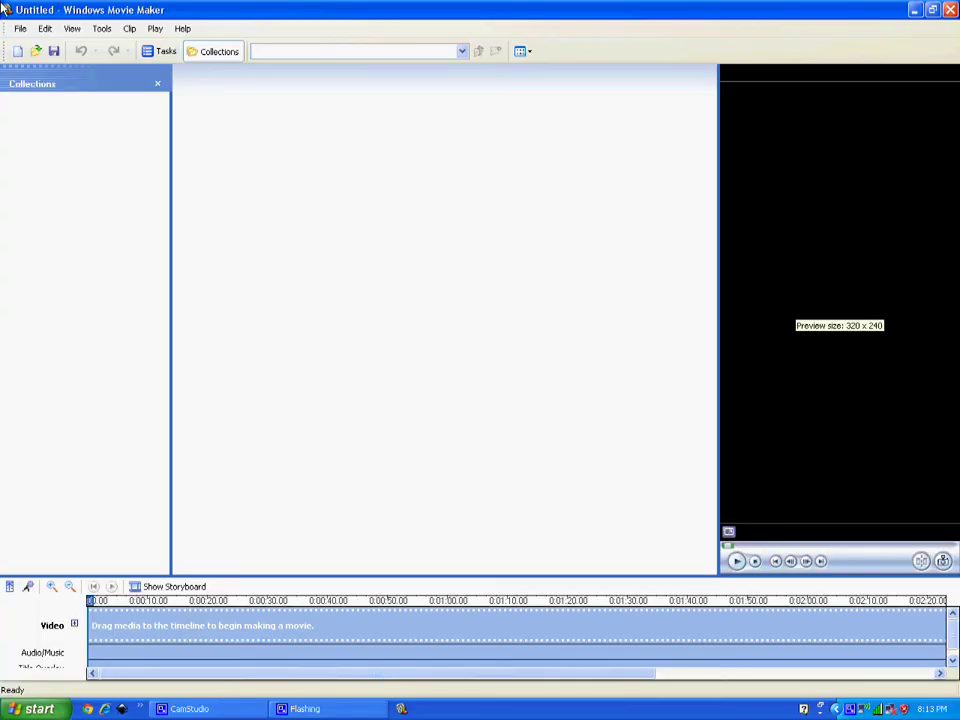
Start Import into Collections and browse to the Extra Space (E:) drive.
click(20, 28)
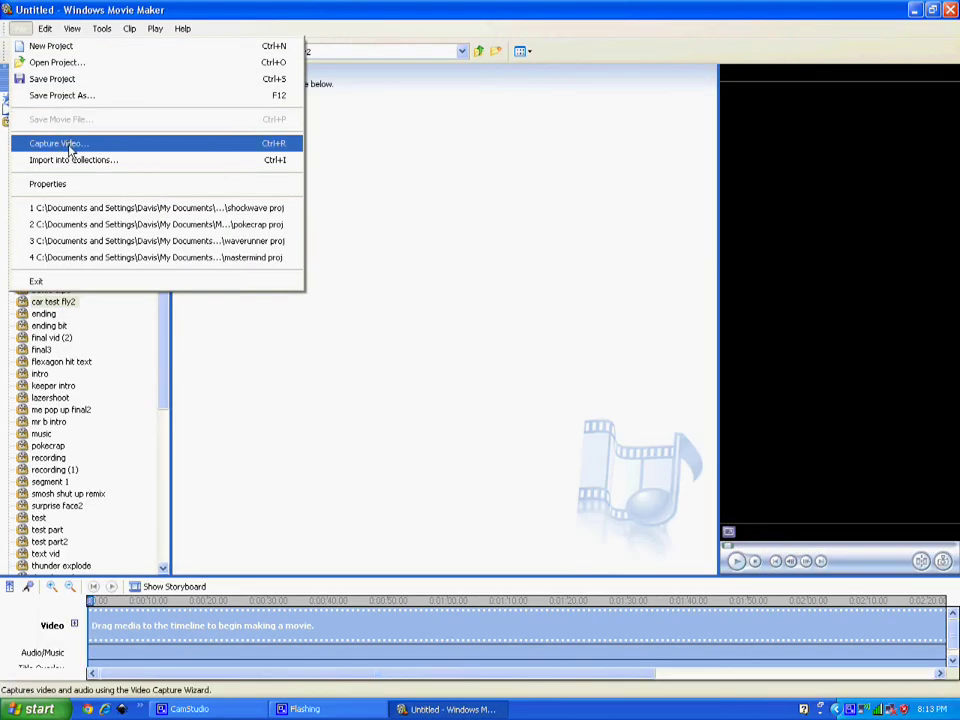
click(71, 162)
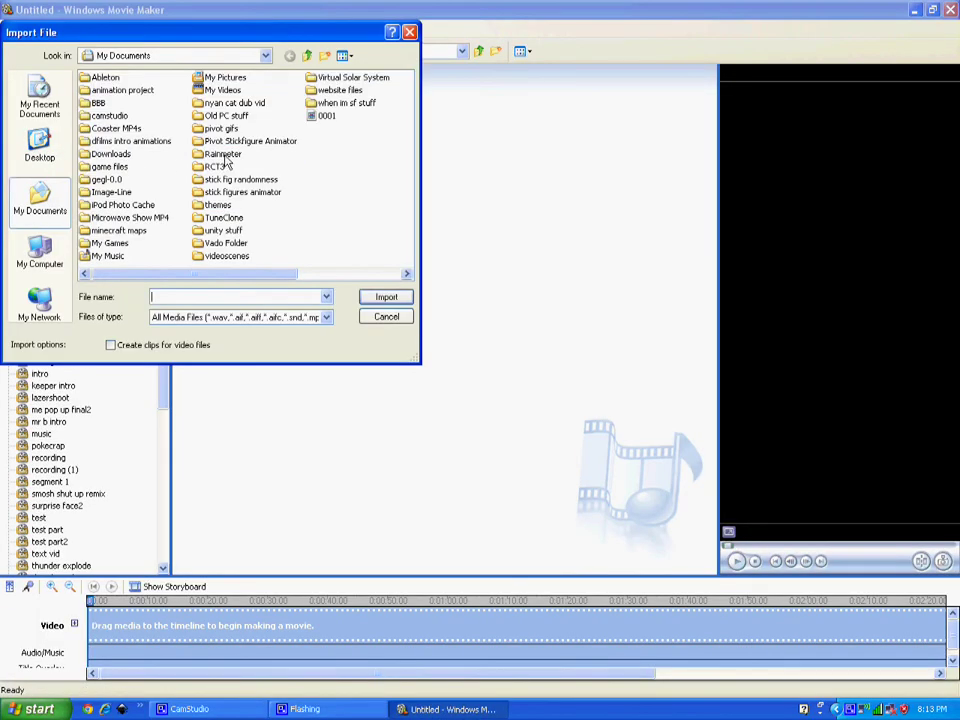
click(307, 55)
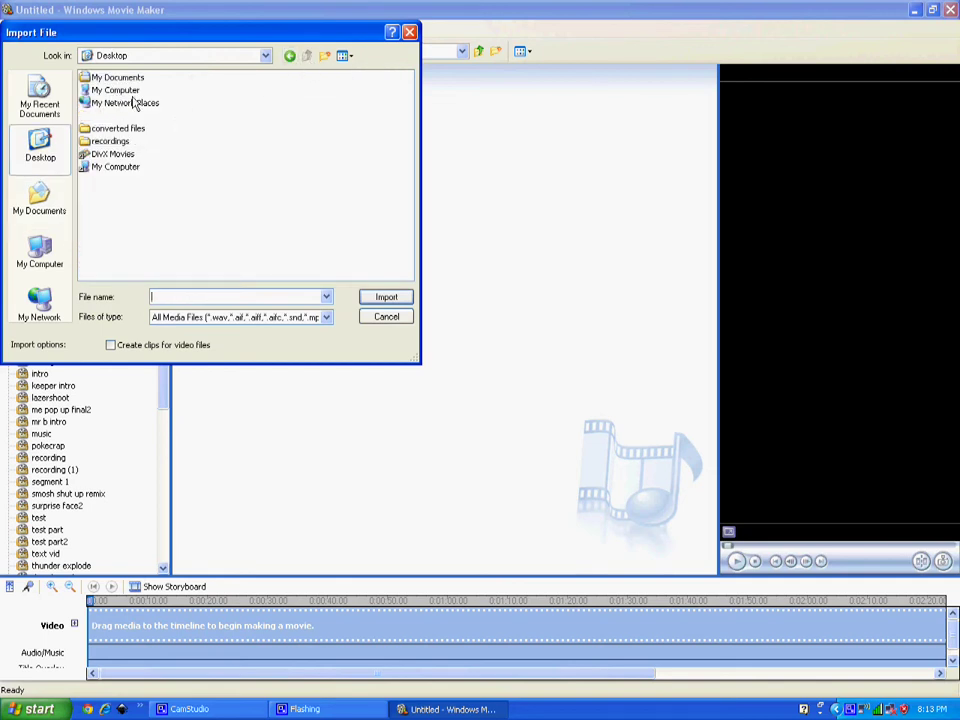
double_click(120, 91)
double_click(115, 103)
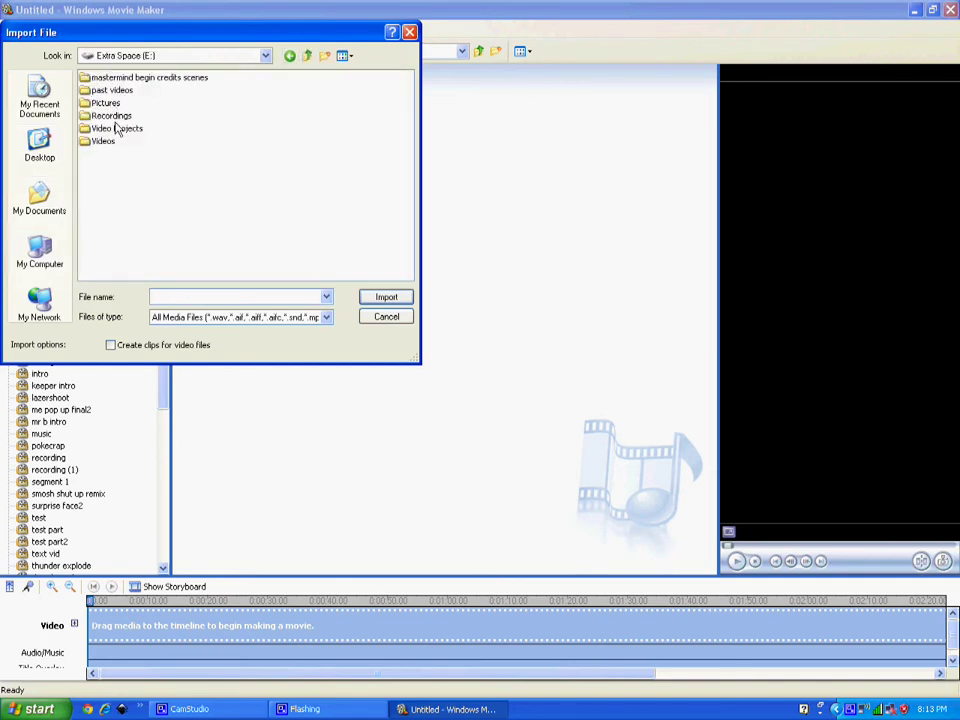
click(110, 141)
click(118, 117)
double_click(118, 117)
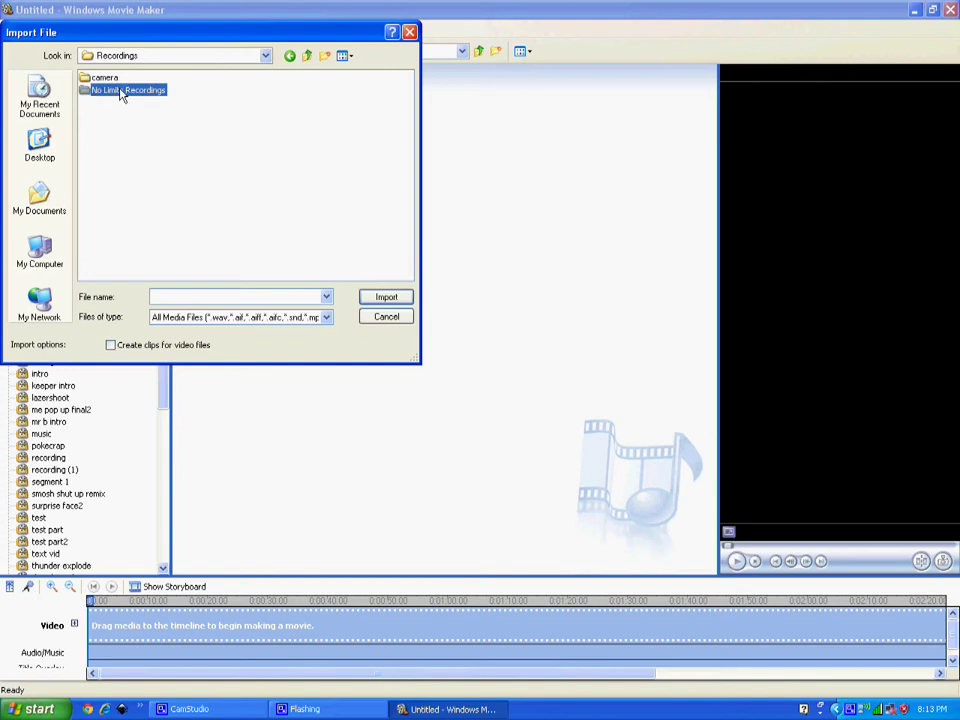
double_click(122, 91)
click(150, 103)
click(342, 55)
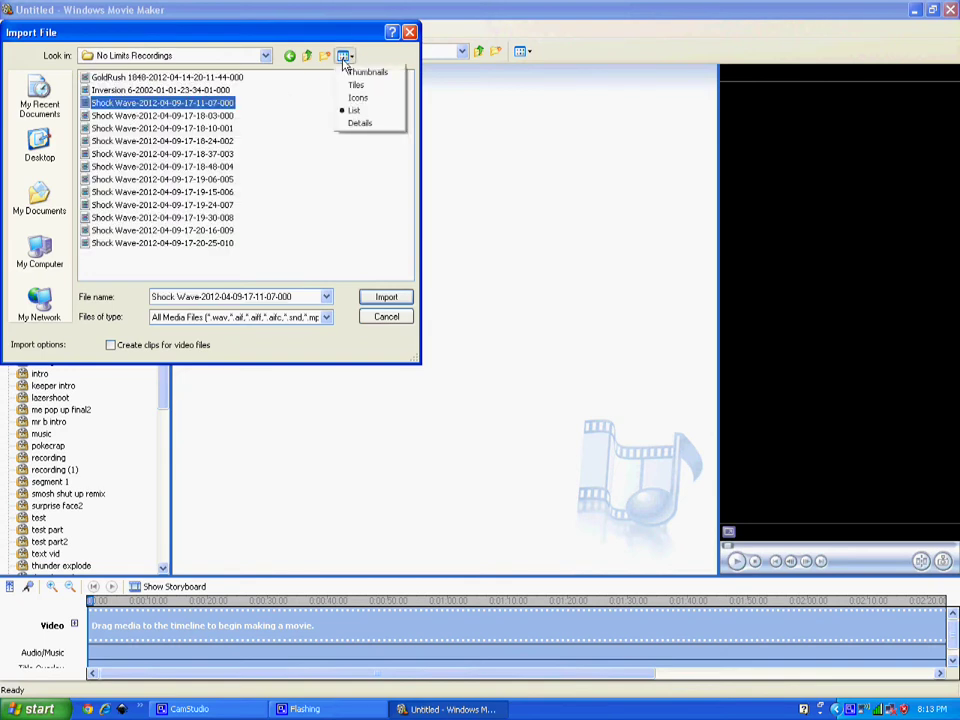
click(364, 71)
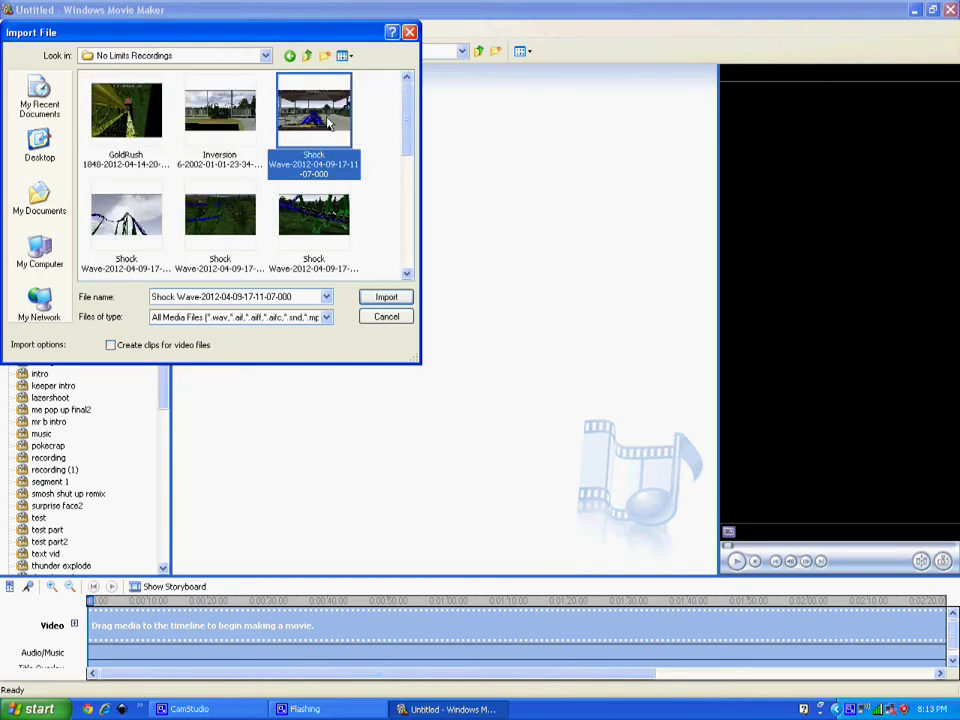
Import the Shock Wave recording, then preview it in the monitor and stop playback.
click(386, 297)
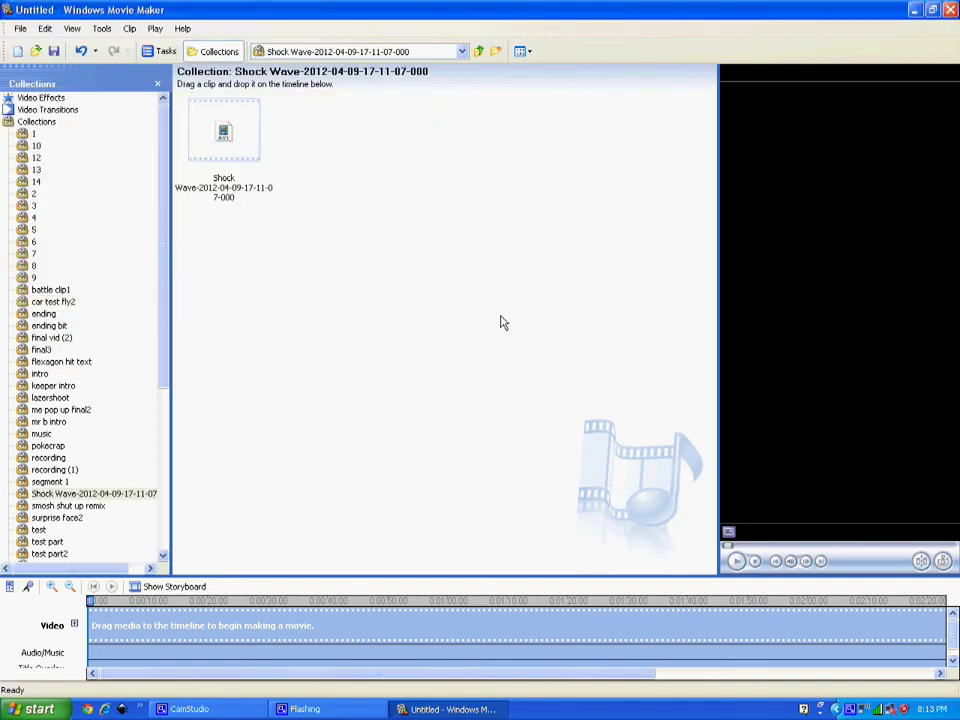
click(714, 531)
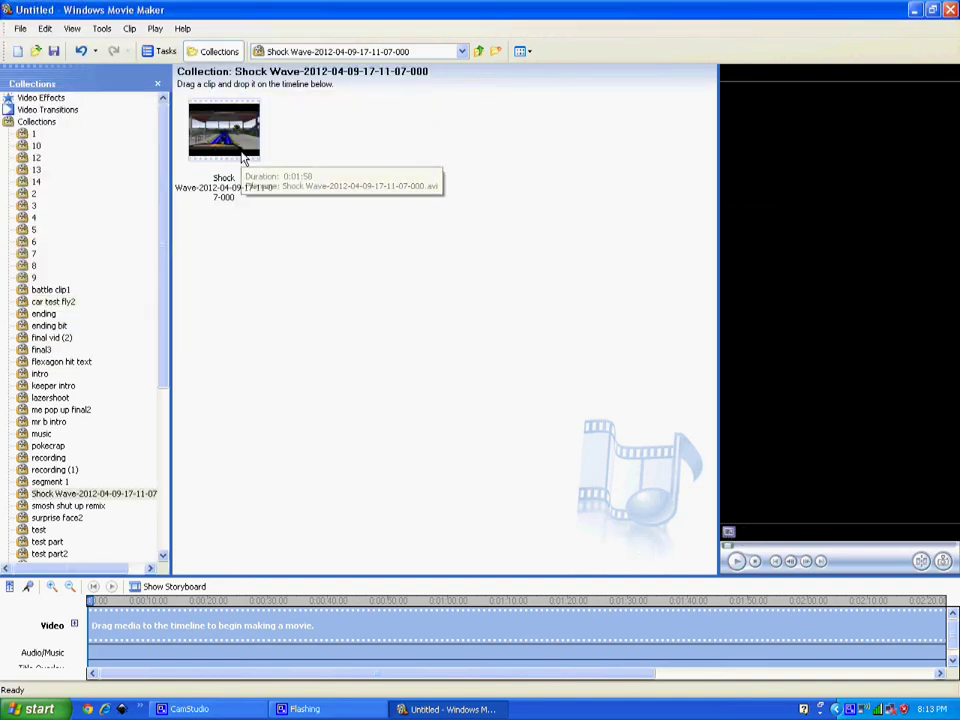
click(240, 155)
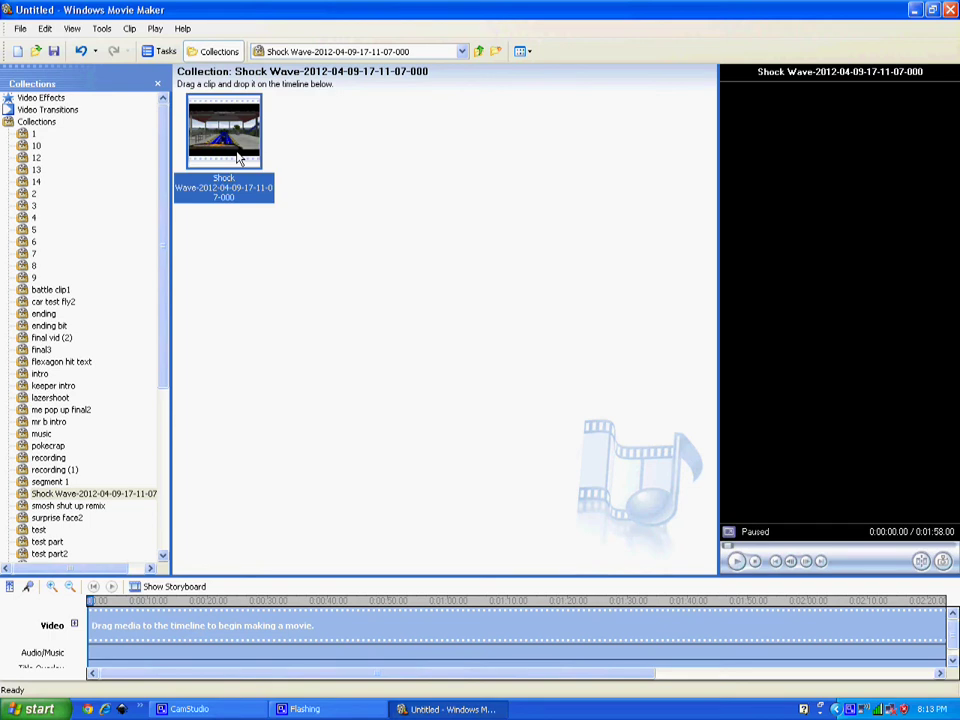
click(736, 561)
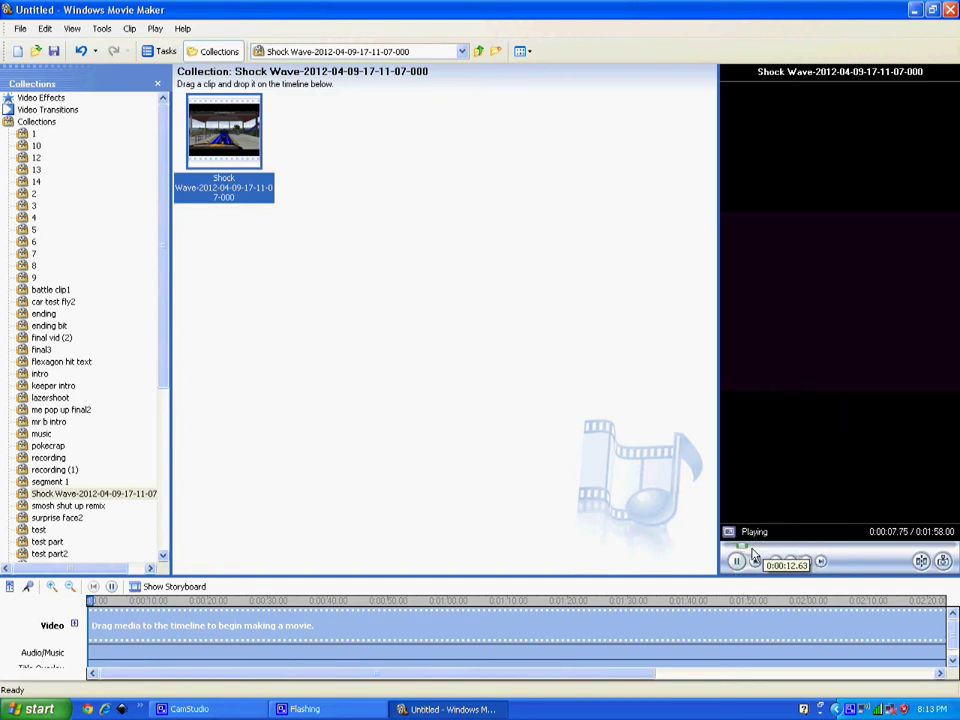
click(771, 553)
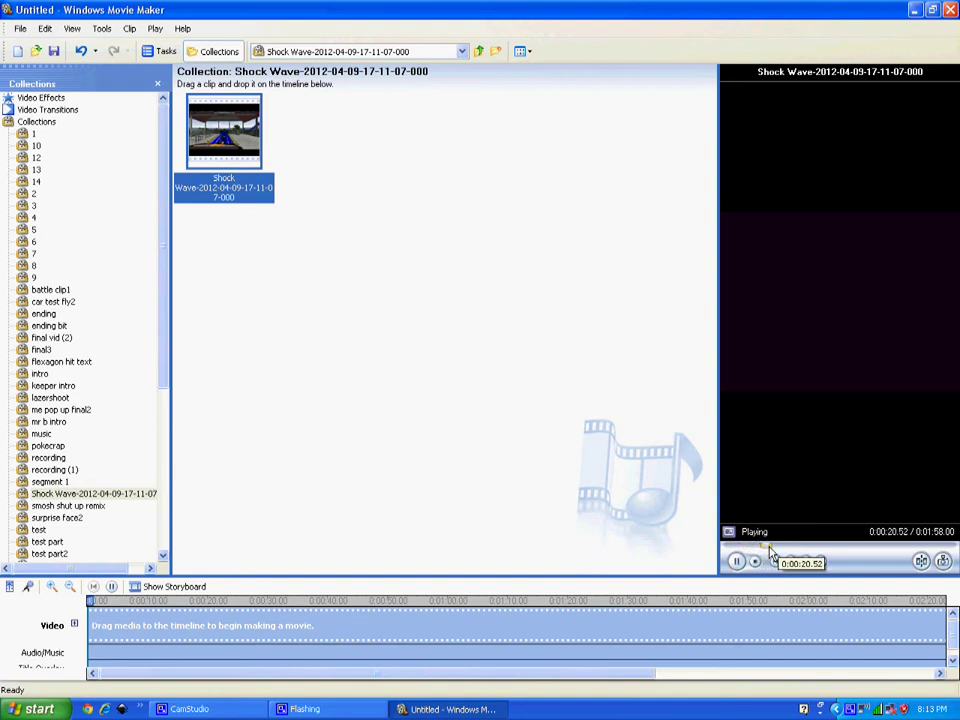
click(736, 561)
click(755, 561)
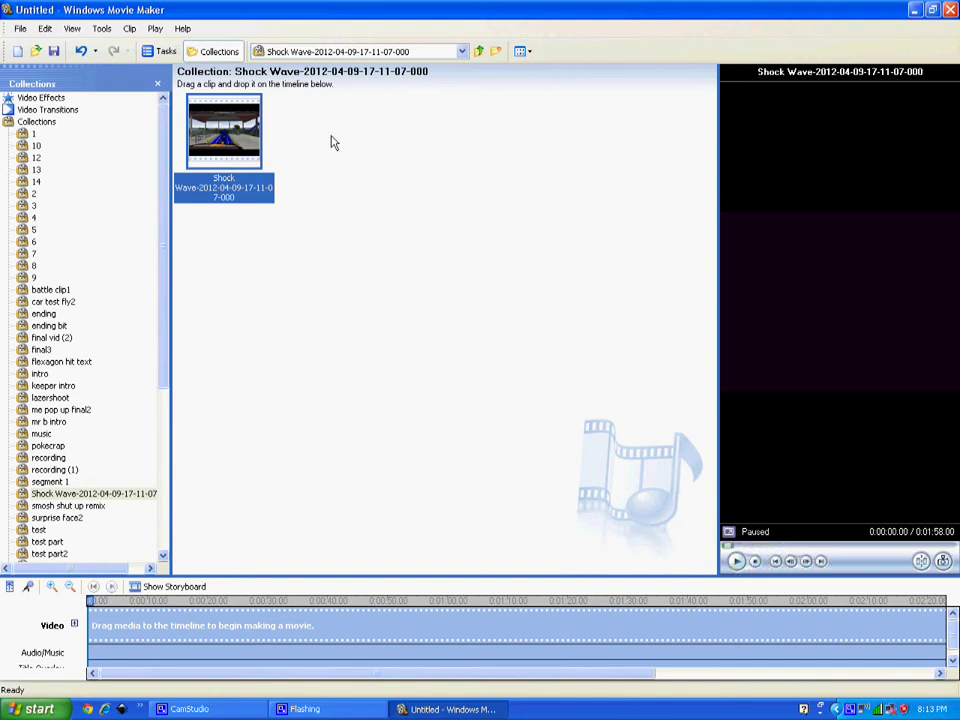
Add the Shock Wave clip to the timeline and start Save Movie File to My computer.
key(ctrl+d)
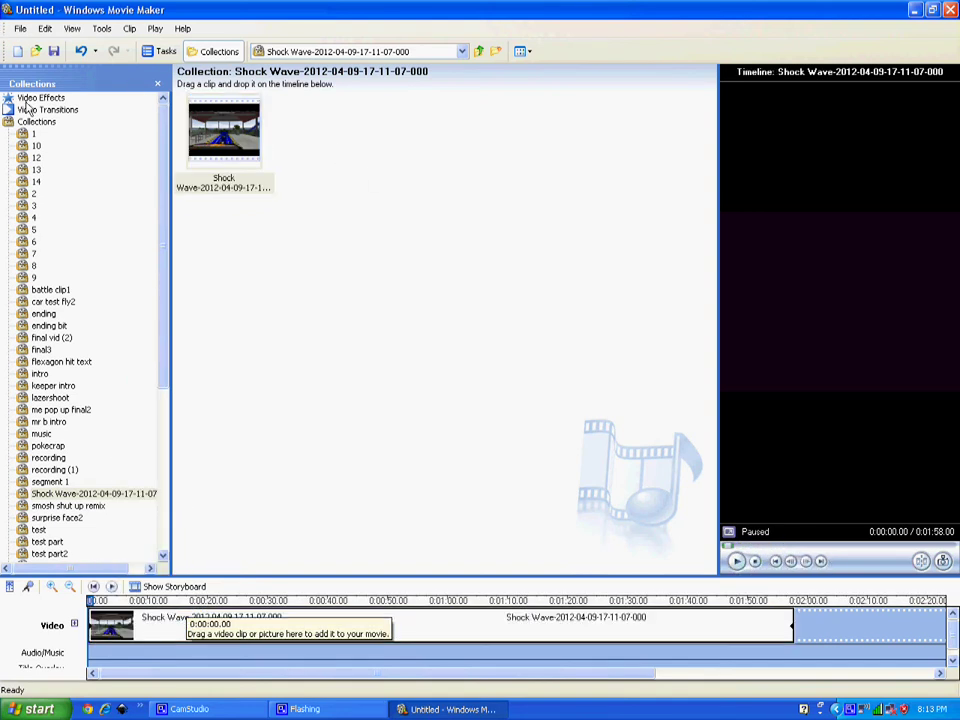
click(20, 28)
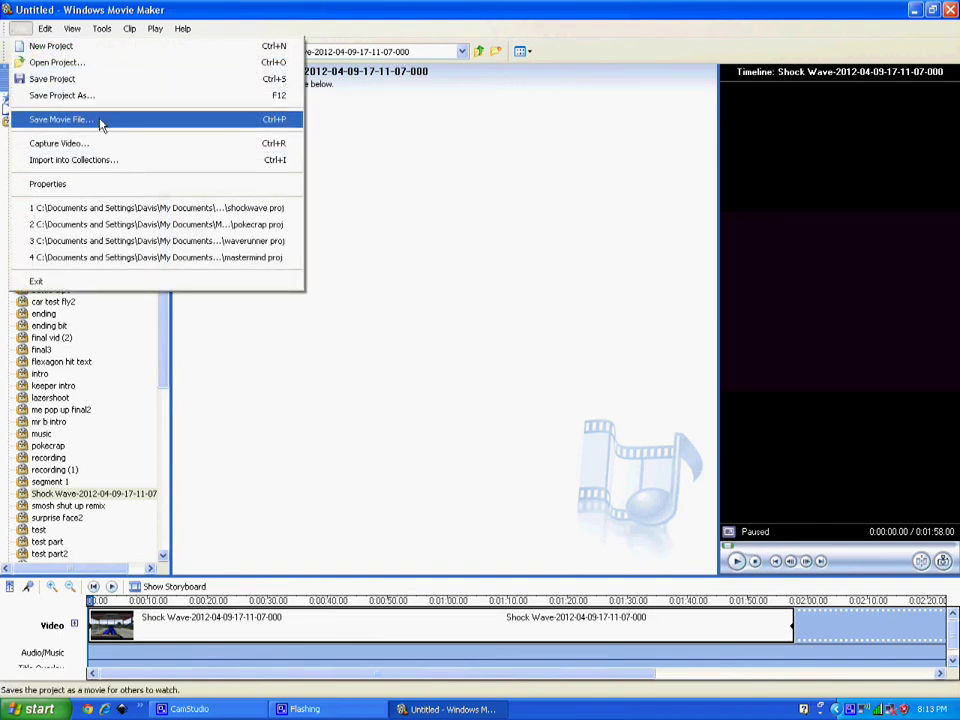
click(100, 120)
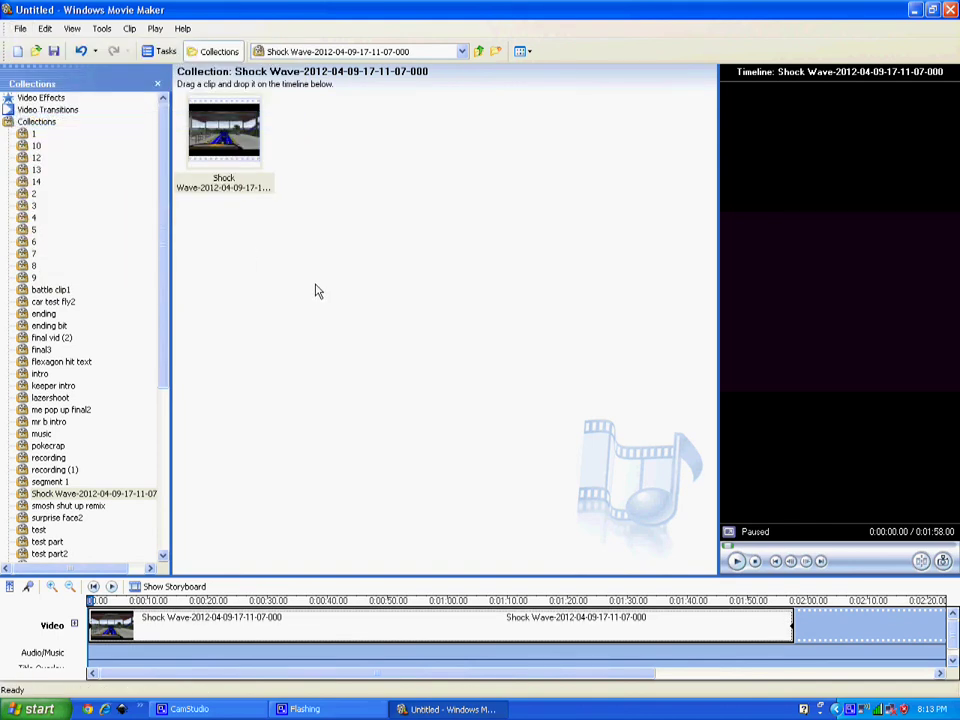
click(309, 384)
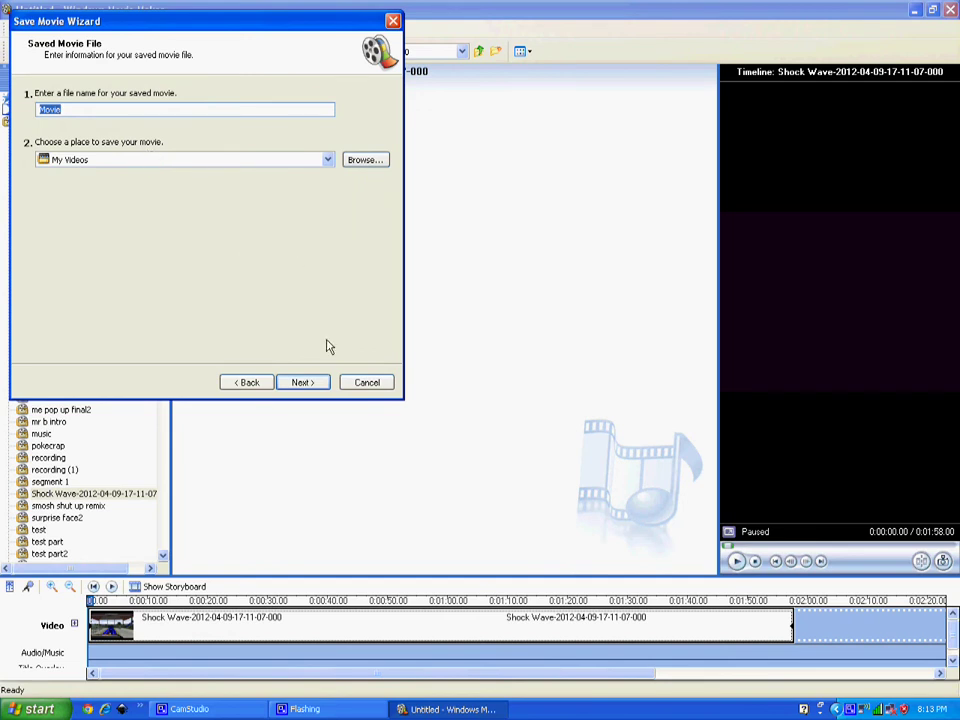
click(328, 160)
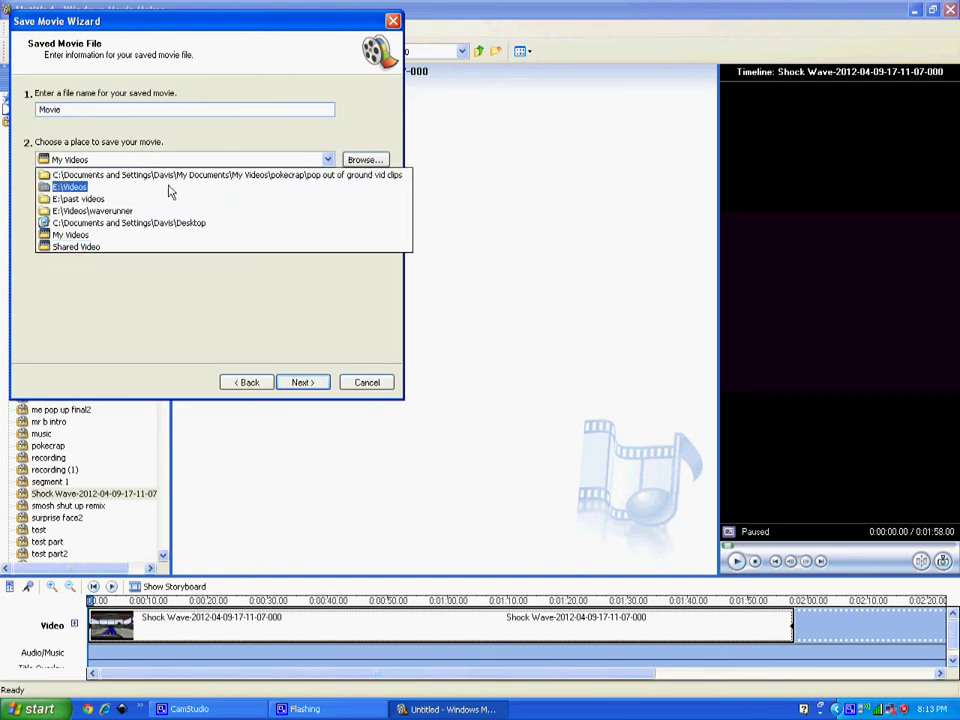
click(364, 160)
Expand My Computer > Extra Space (E:) and select the Videos folder as the save location.
click(364, 160)
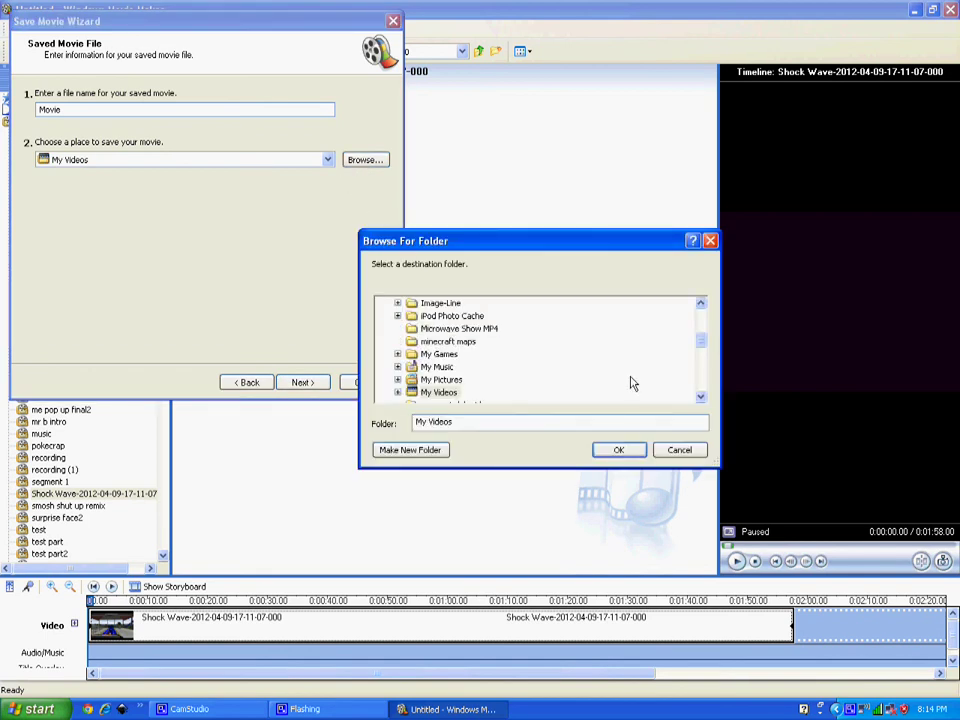
drag(701, 343, 701, 320)
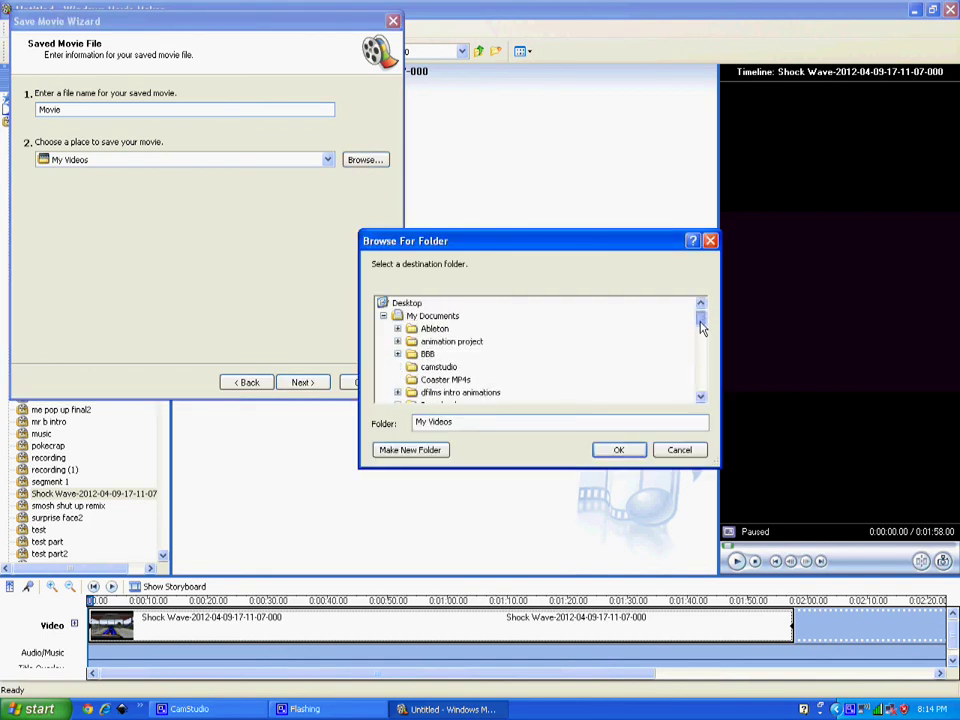
click(383, 316)
click(383, 329)
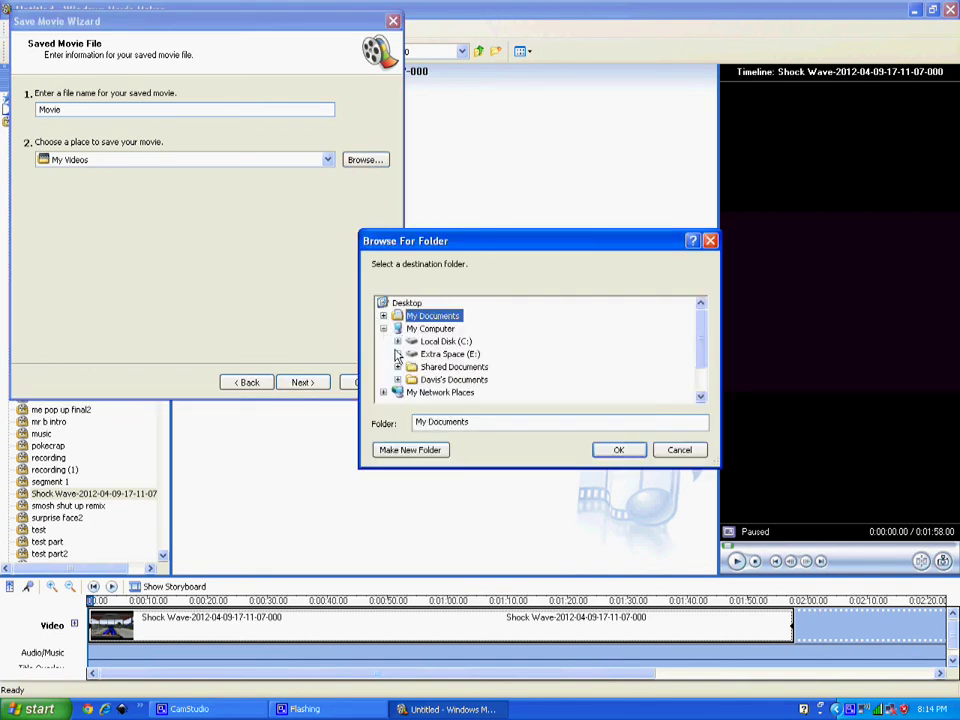
click(397, 354)
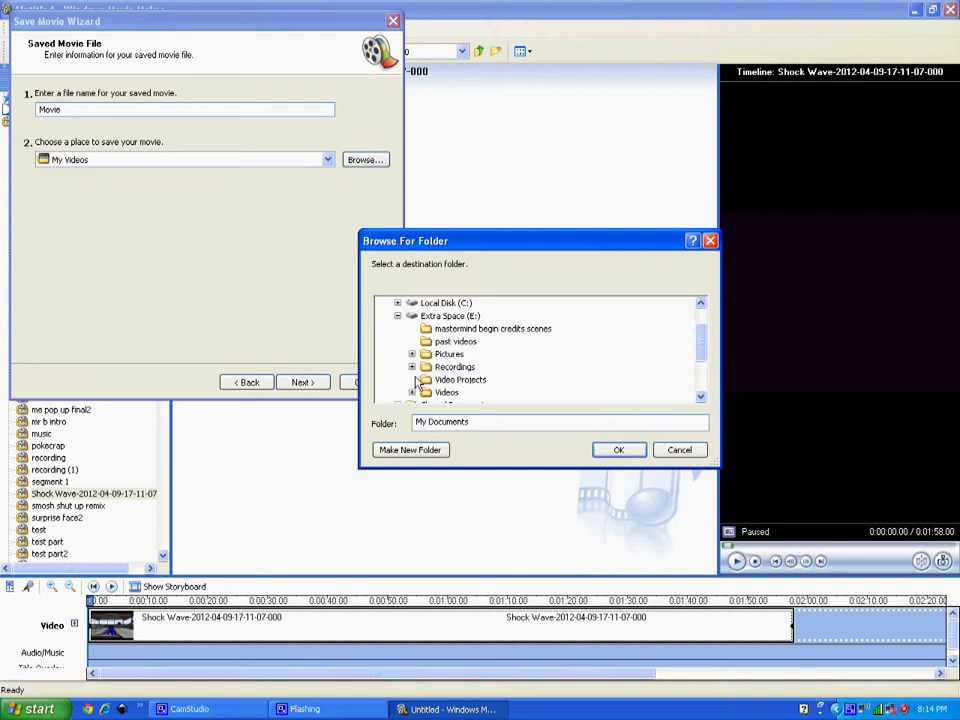
click(411, 392)
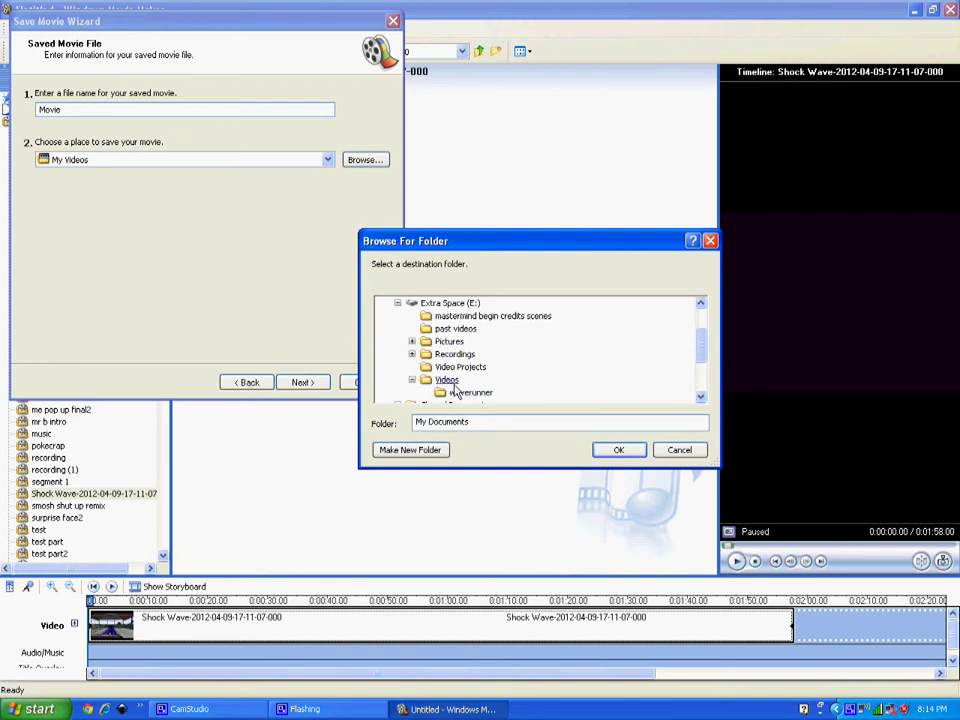
click(447, 381)
Create a new shockwave folder inside Videos, confirm it, and rename the movie to recording.
click(405, 450)
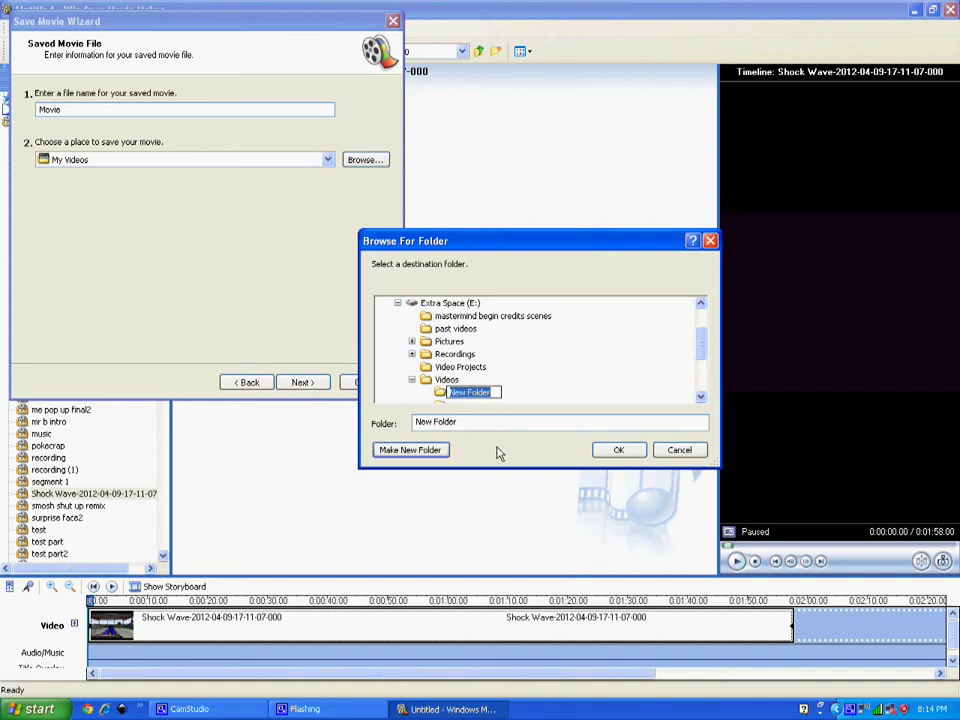
text(shockwave)
key(Return)
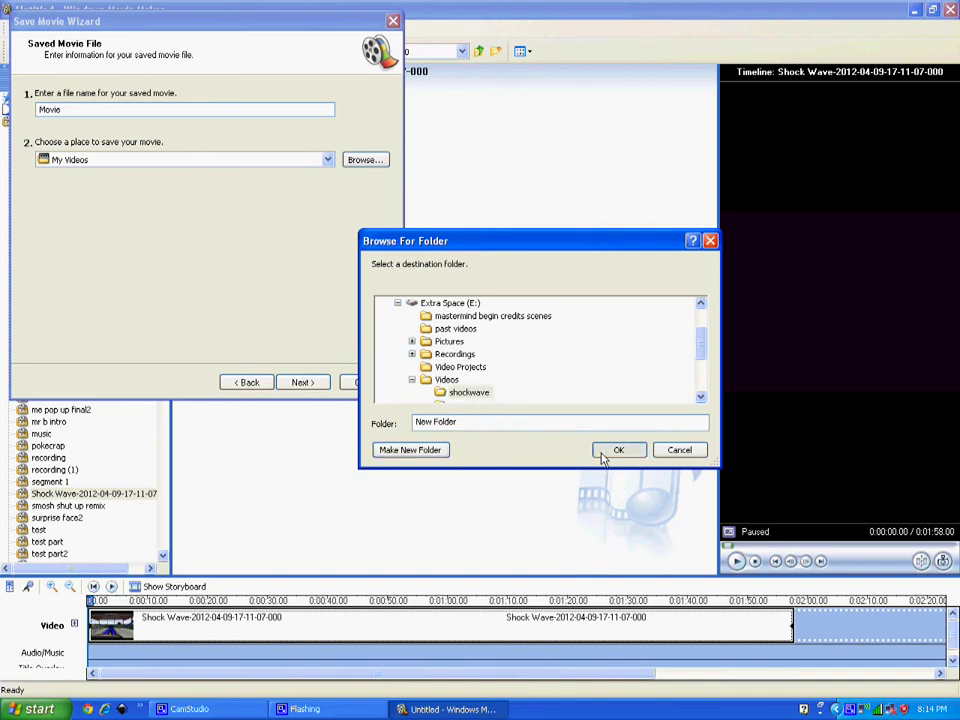
click(618, 450)
double_click(130, 110)
text(recording)
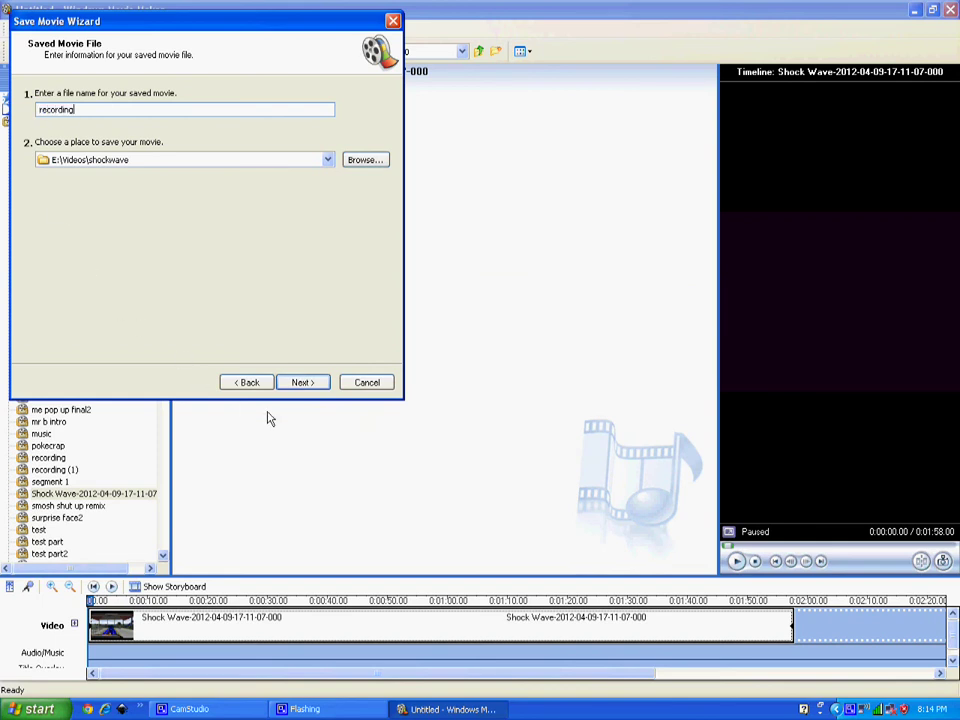
Pick the WMV-HD-1280x720 (6.3 Mbps, 24 fps) setting under Other settings, estimating about 94.13 MB.
click(306, 386)
click(287, 131)
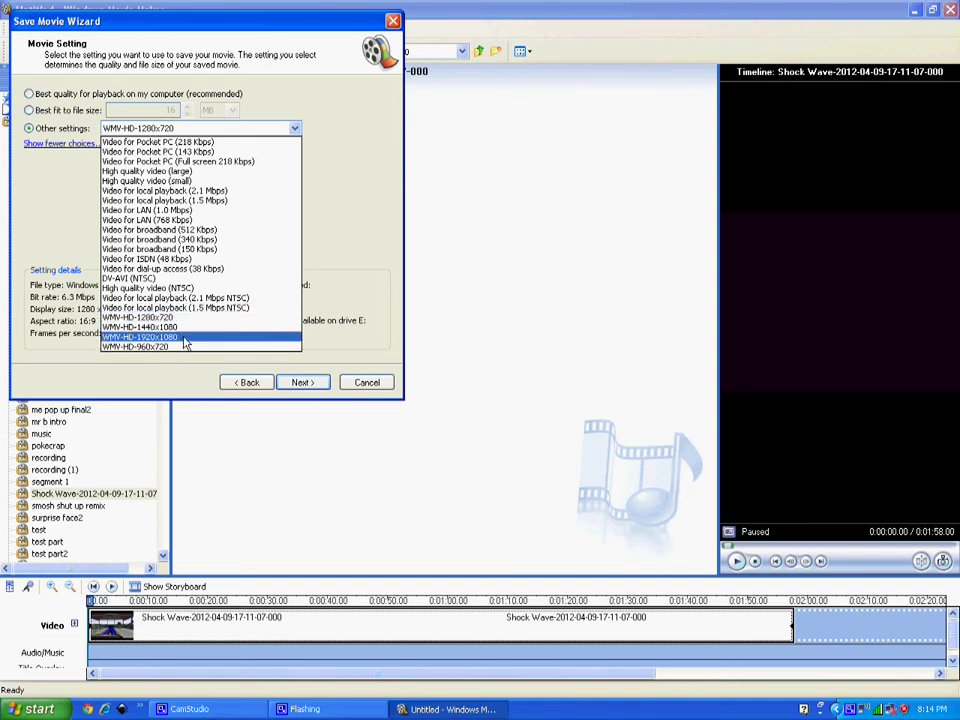
click(192, 318)
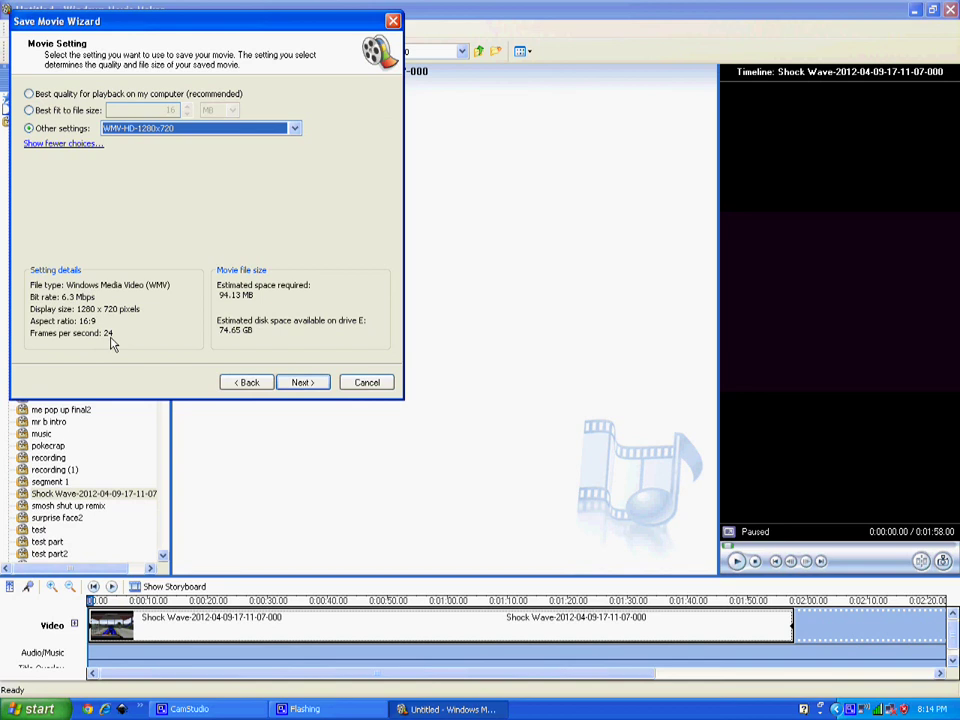
Start saving the 720p movie 'recording' to E:\Videos\shockwave and move the progress window aside while it renders.
click(303, 383)
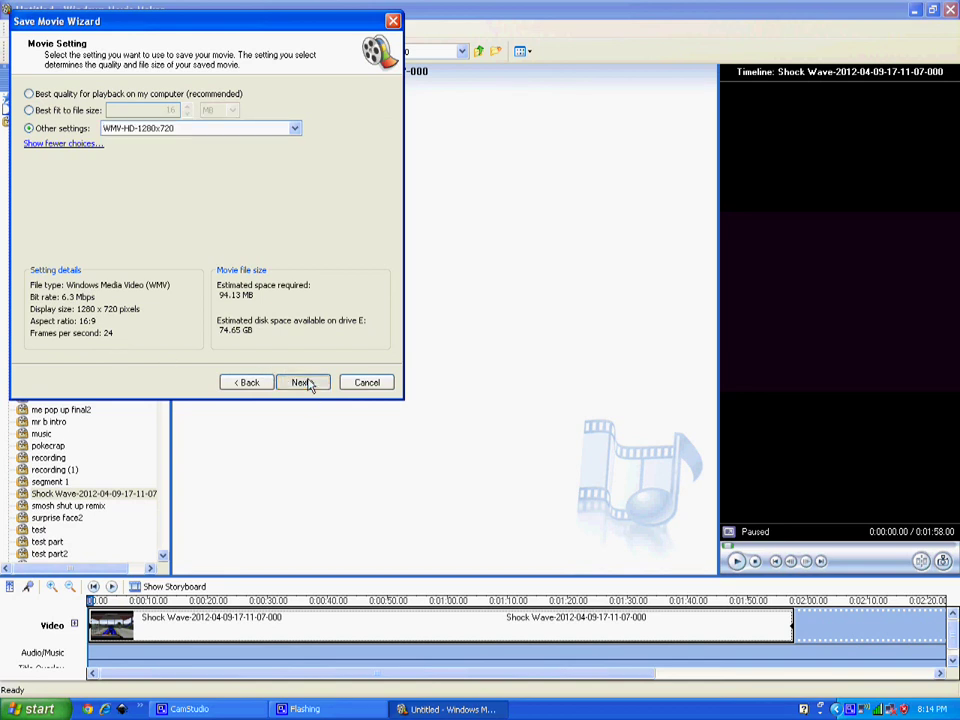
click(303, 383)
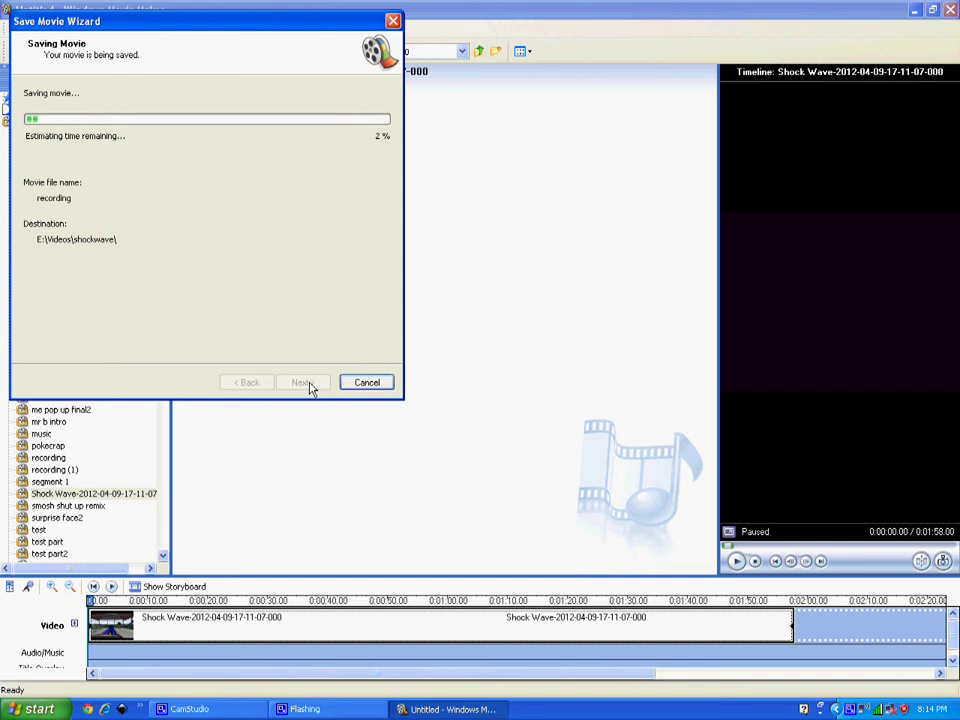
drag(119, 21, 255, 14)
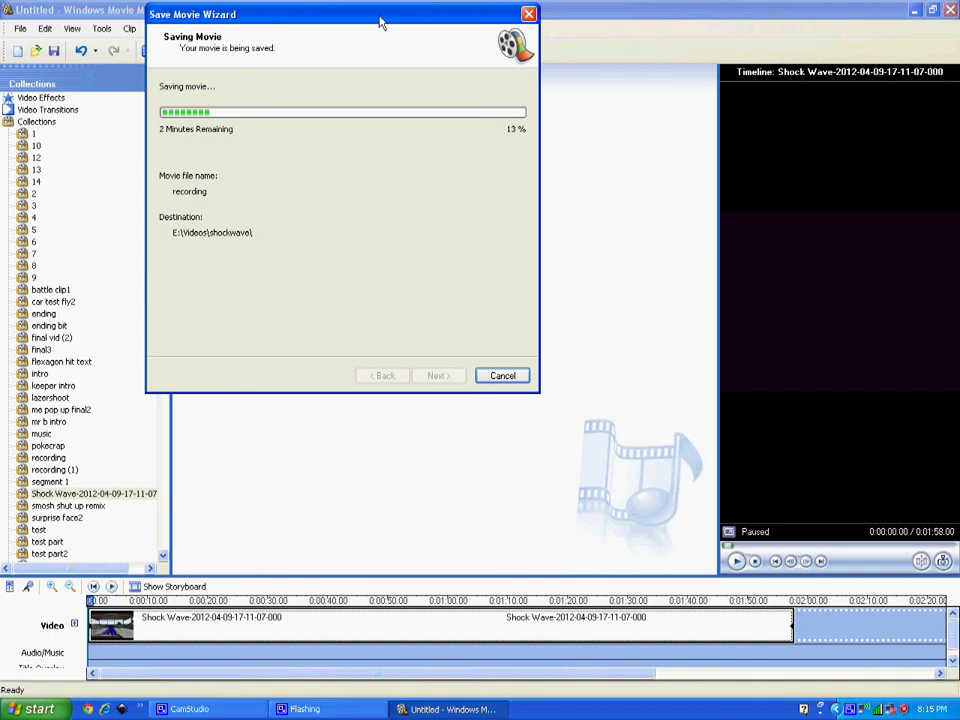
drag(381, 21, 308, 20)
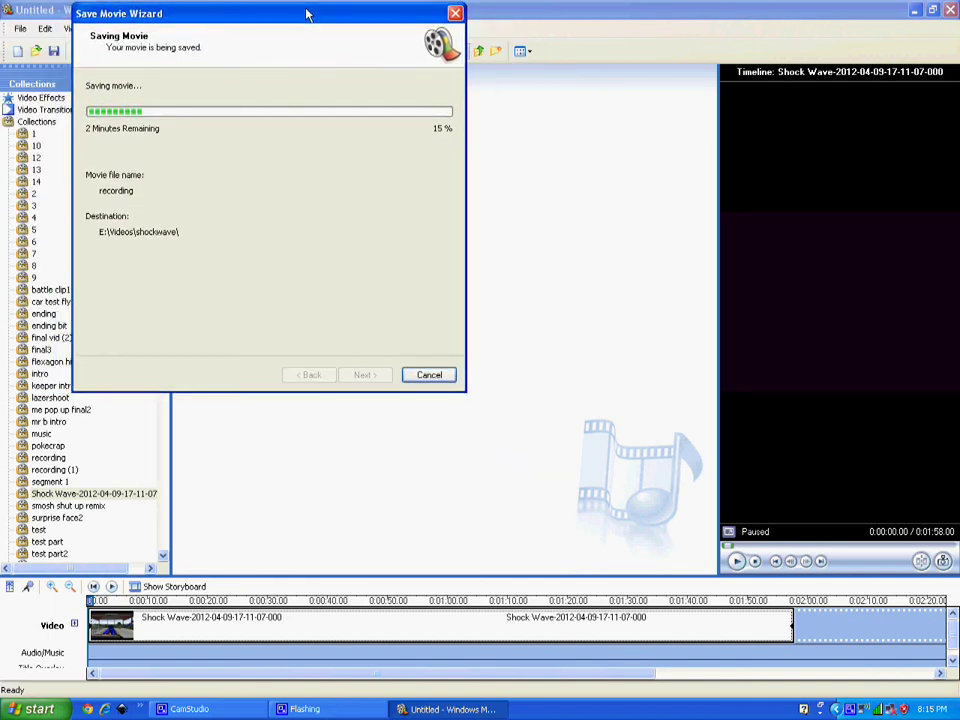